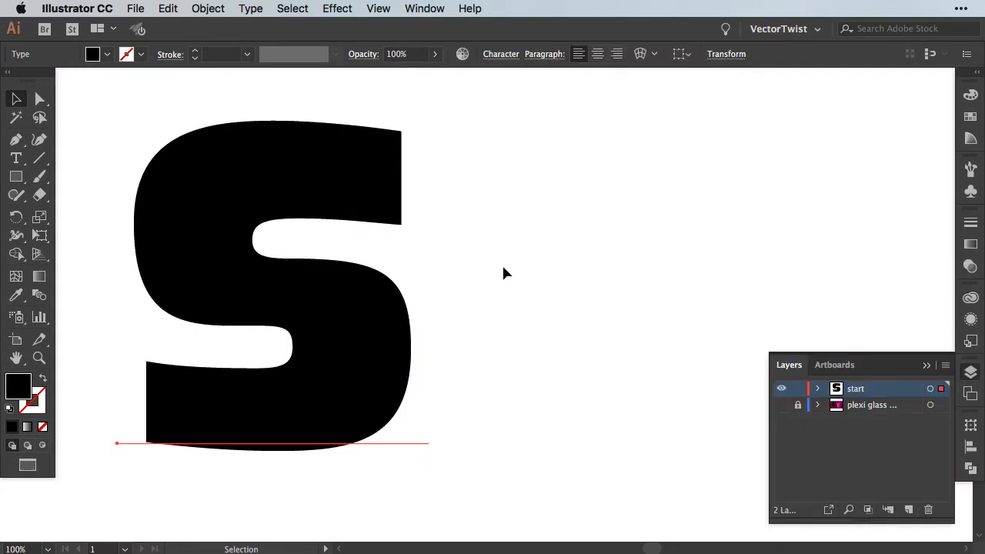
Step: Convert the letter S from live type to outlines and deselect it
left_click(502, 54)
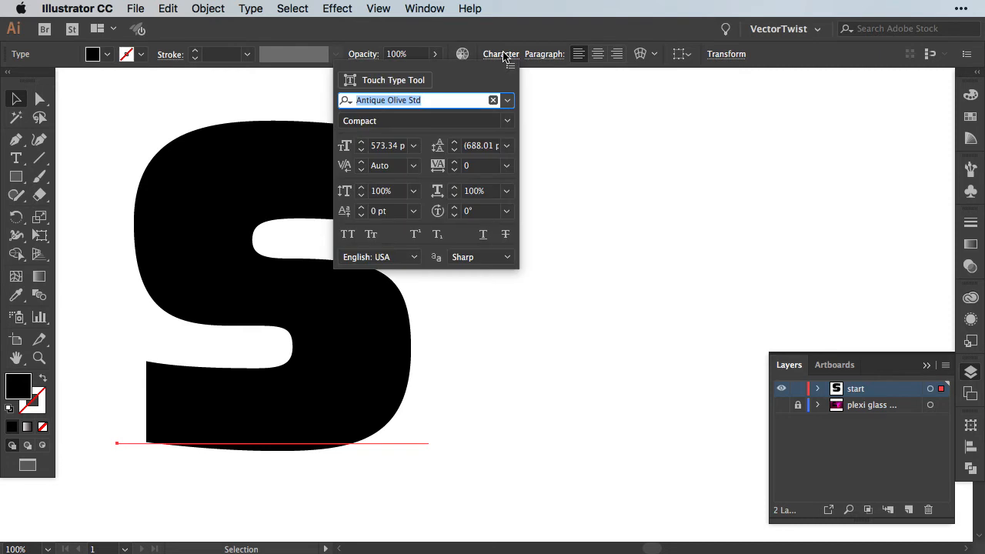
left_click(528, 34)
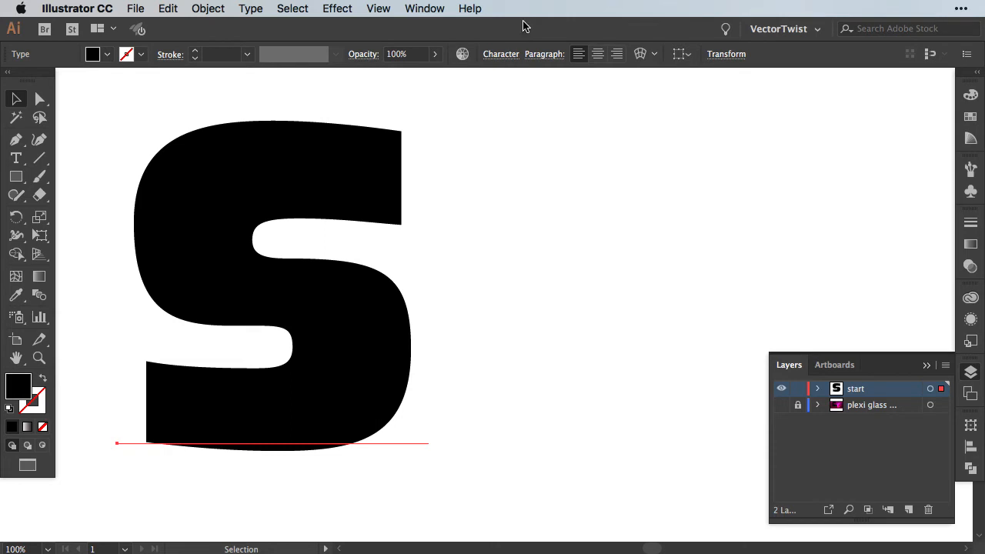
left_click(251, 9)
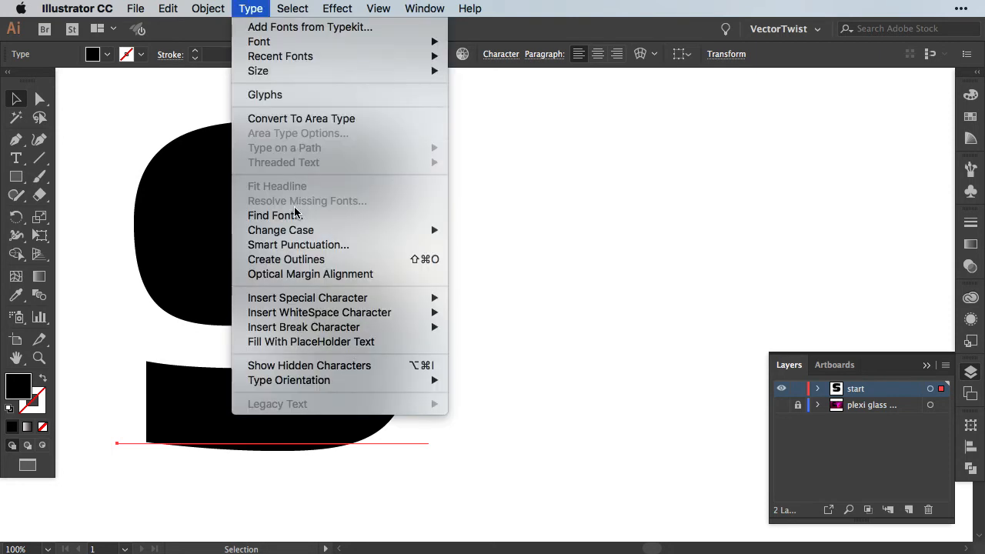
left_click(281, 259)
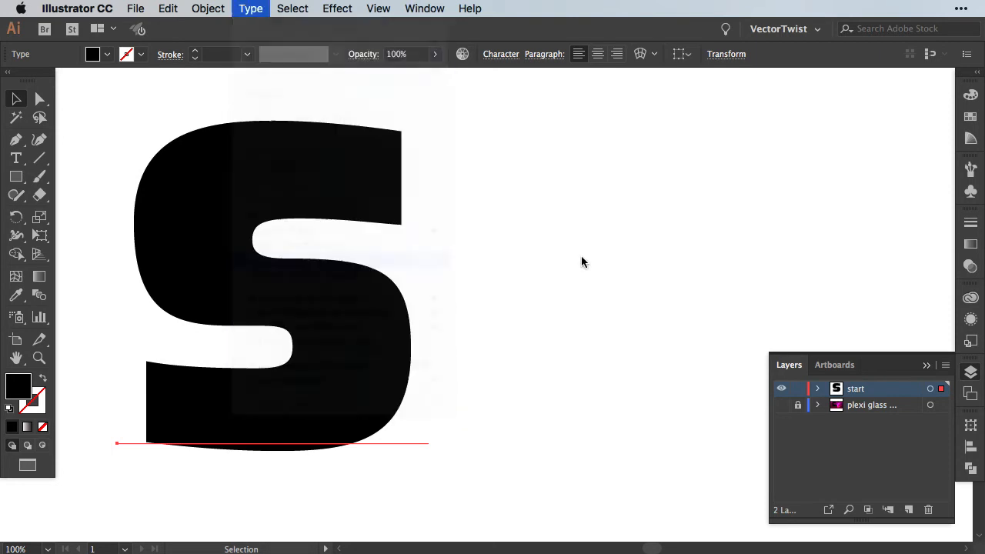
left_click(581, 256)
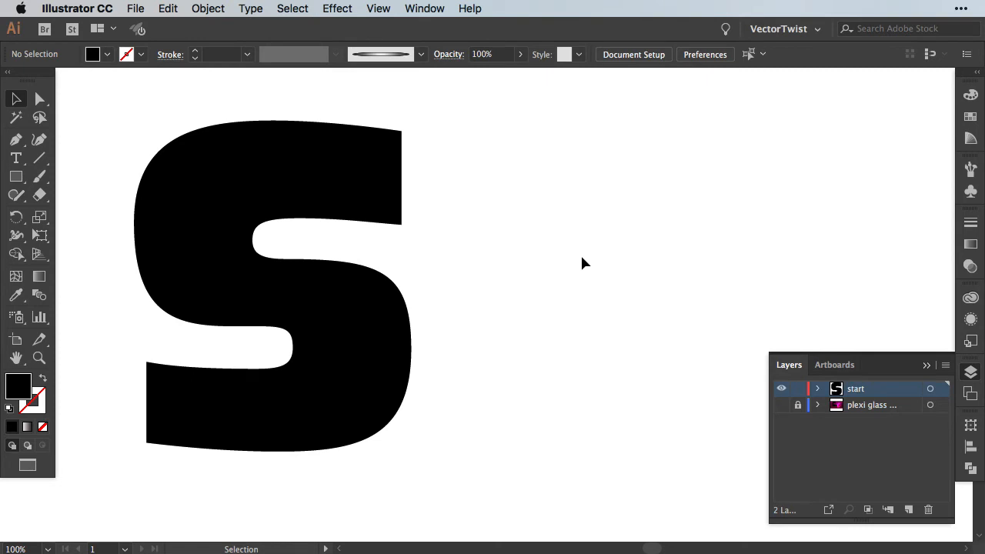
Step: Draw a rectangle covering the whole artboard, filled with the dark magenta gradient swatch New Gradient Swatch 3
key("super+minus")
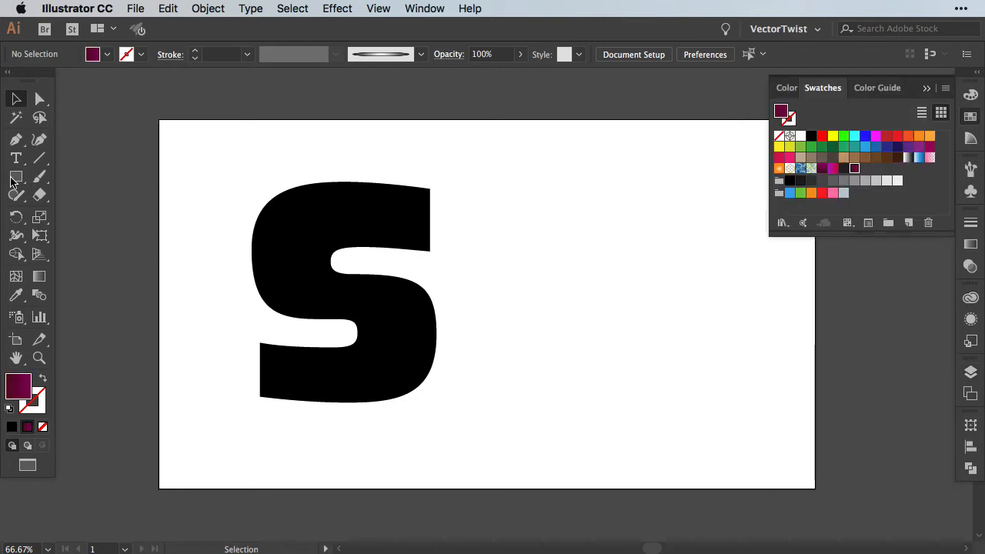
left_click(16, 176)
left_click_drag(159, 115, 817, 487)
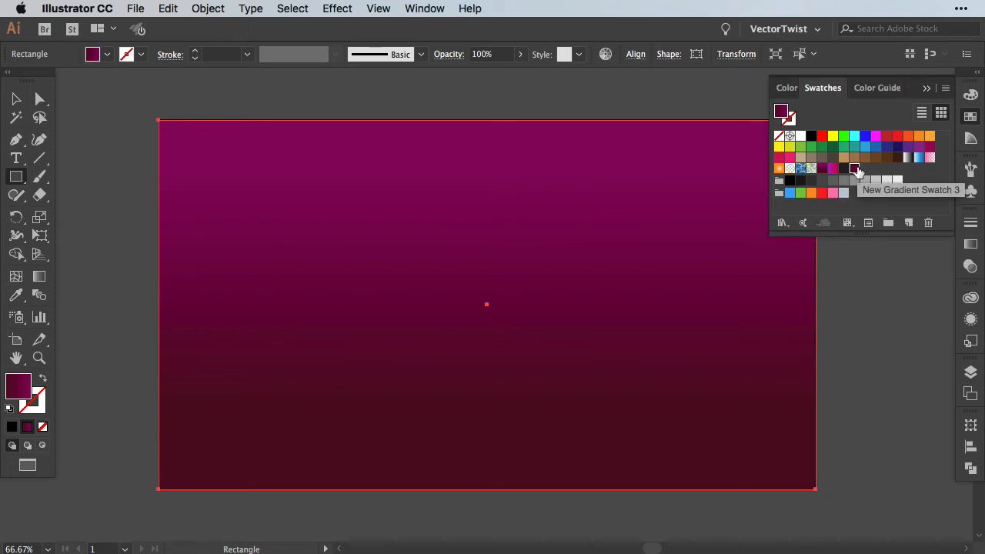
Step: Place the black S in front of the gradient rectangle and move it to about the middle of the artboard
key("v")
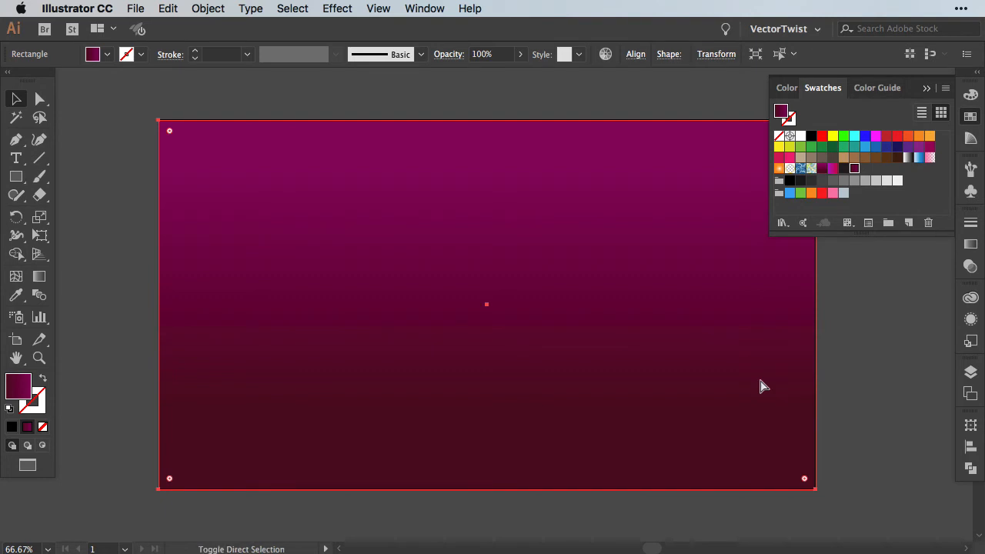
key("super+f")
left_click_drag(393, 335, 523, 334)
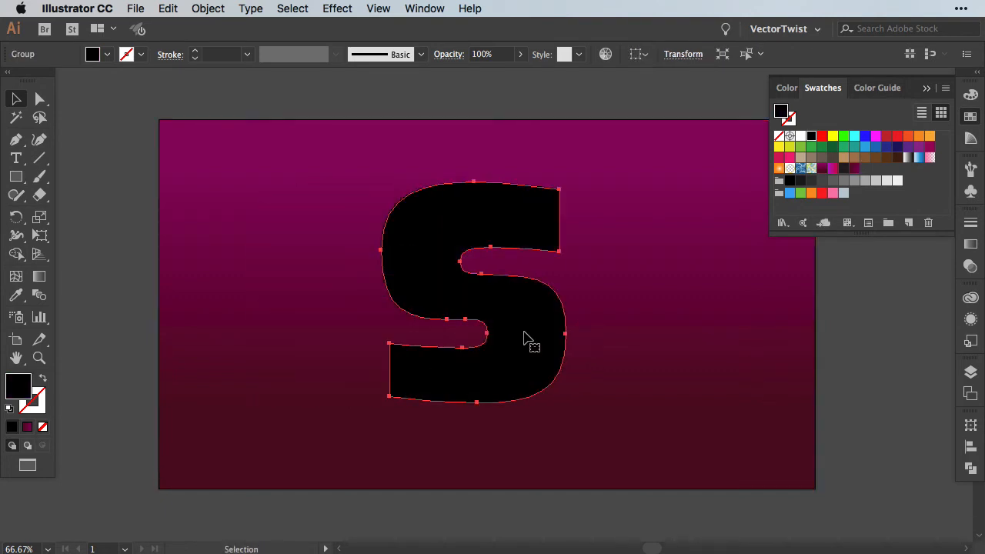
Step: Fill the S with the purple-to-red gradient swatch and set its linear gradient angle to -90°
left_click(831, 169)
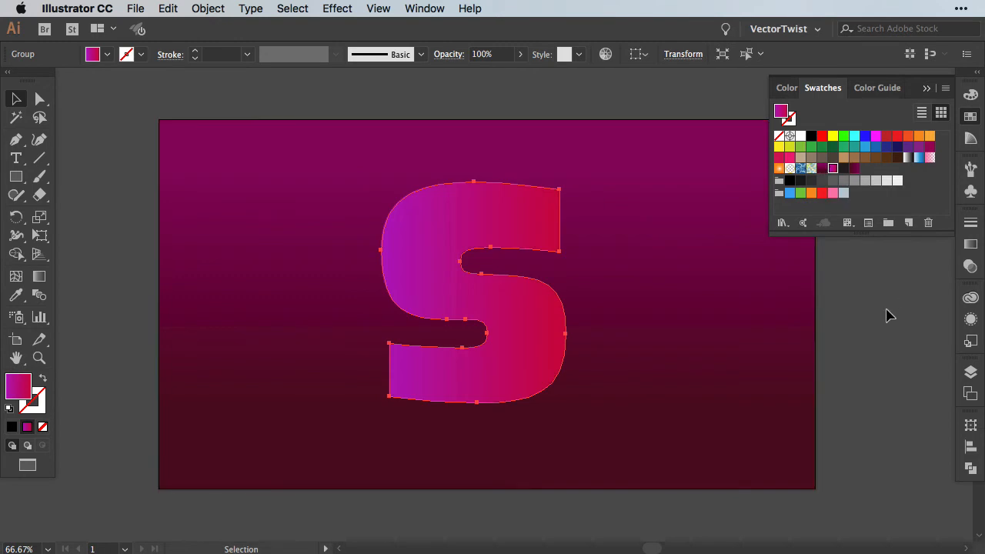
left_click(970, 244)
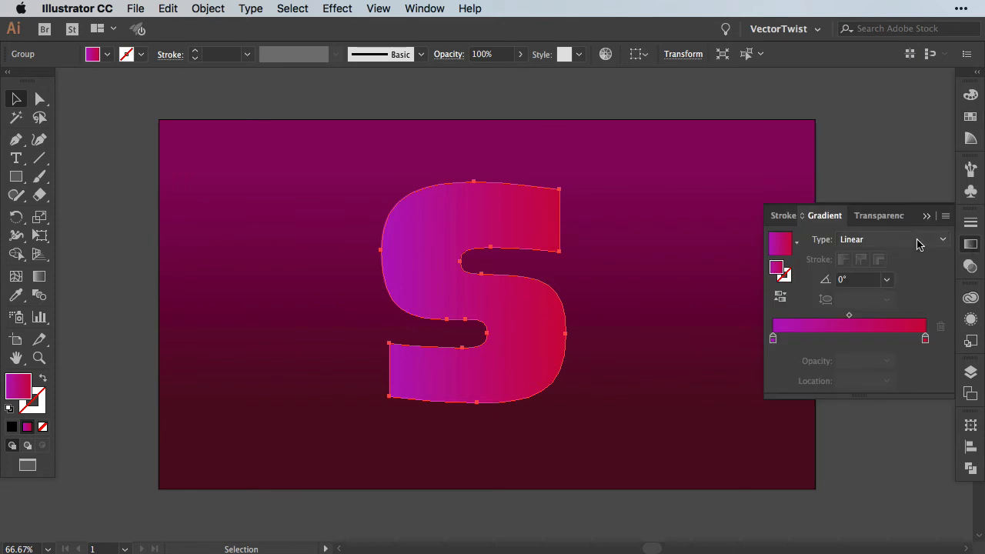
left_click(886, 279)
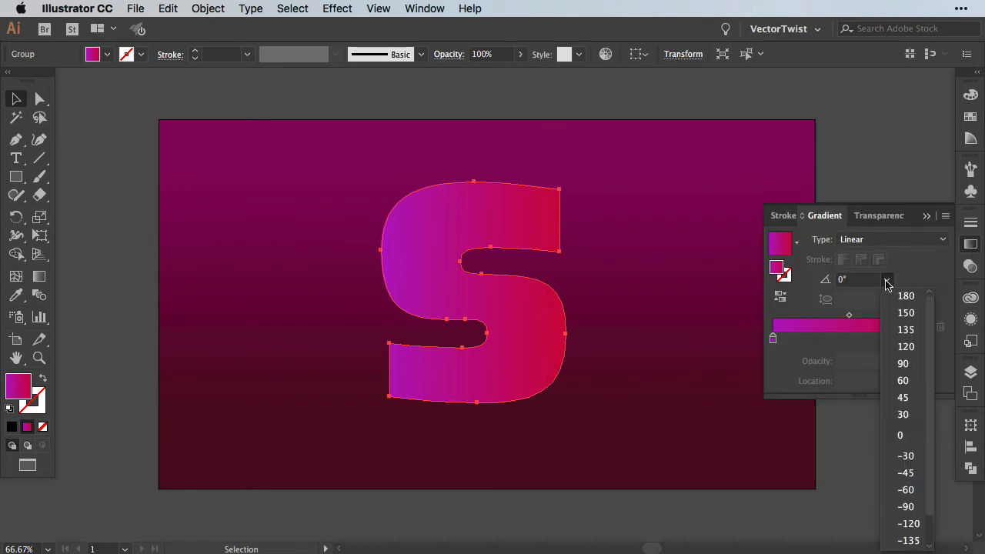
left_click(907, 507)
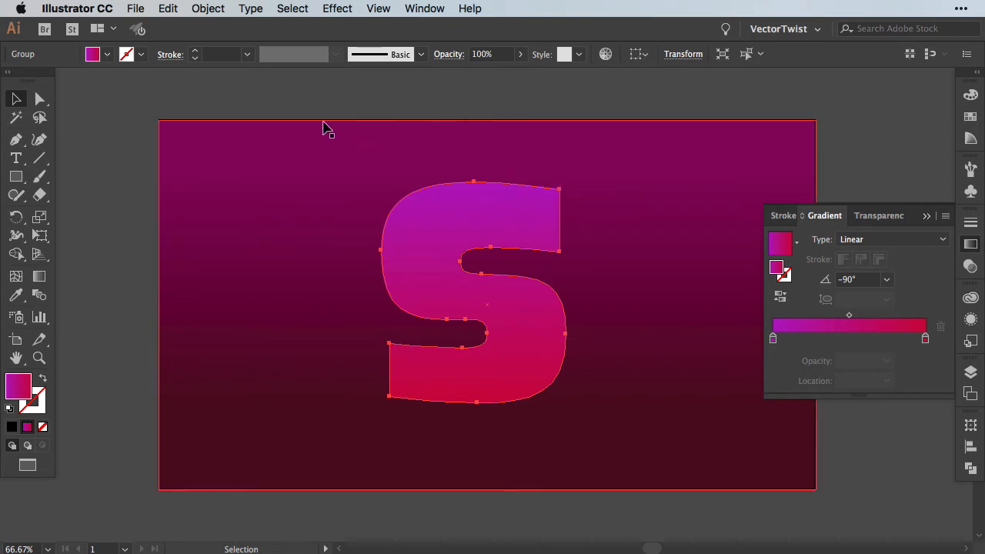
Step: Round the upper corner at the end of the S's top arm with a 30 pt radius
left_click(40, 99)
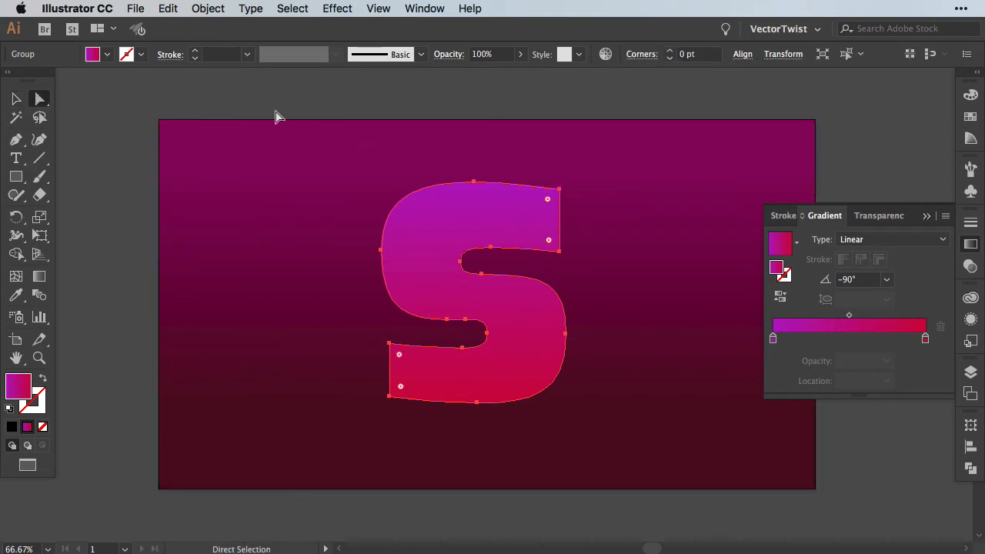
left_click(559, 192)
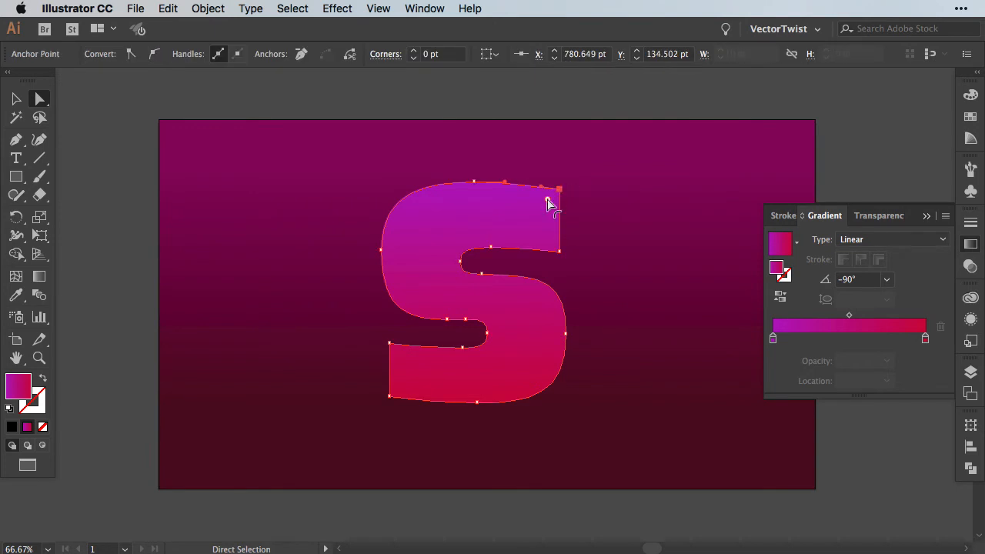
double_click(548, 201)
key("Escape")
left_click(380, 9)
scroll(423, 392, "down", 3)
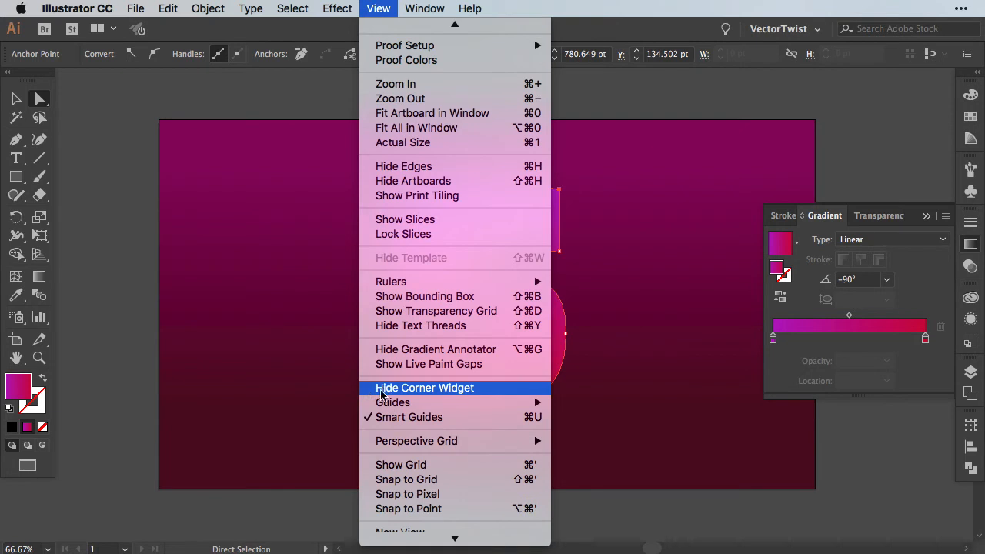
left_click(467, 389)
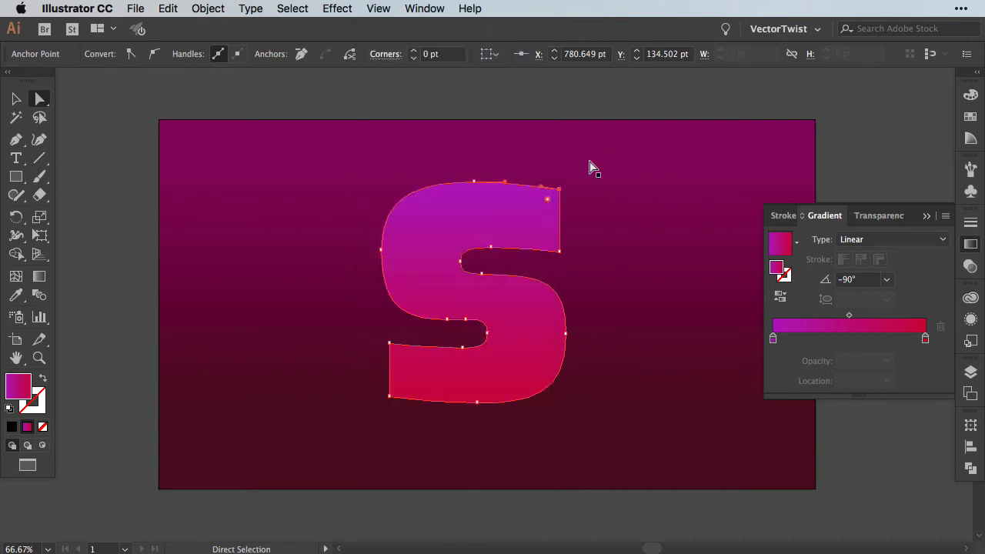
double_click(547, 202)
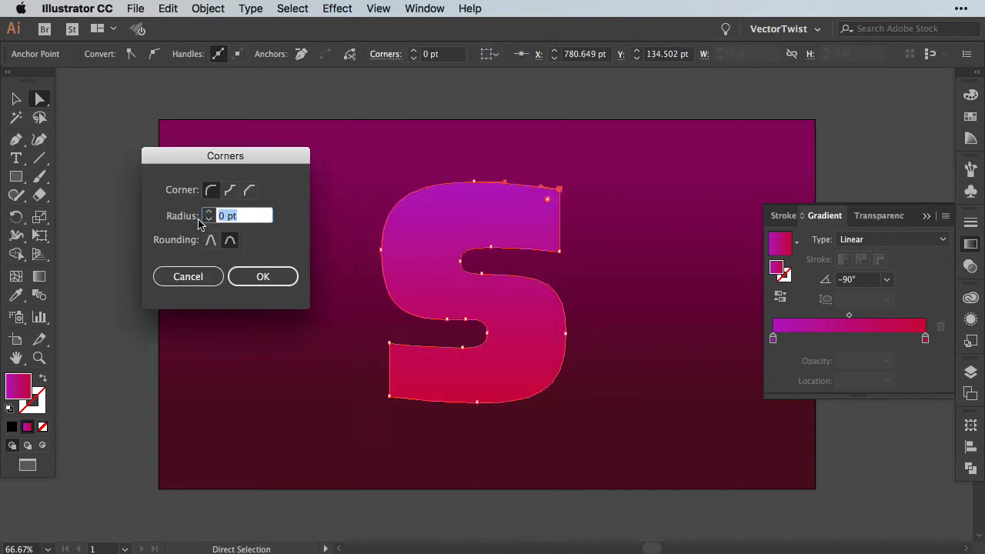
type("30")
left_click(262, 277)
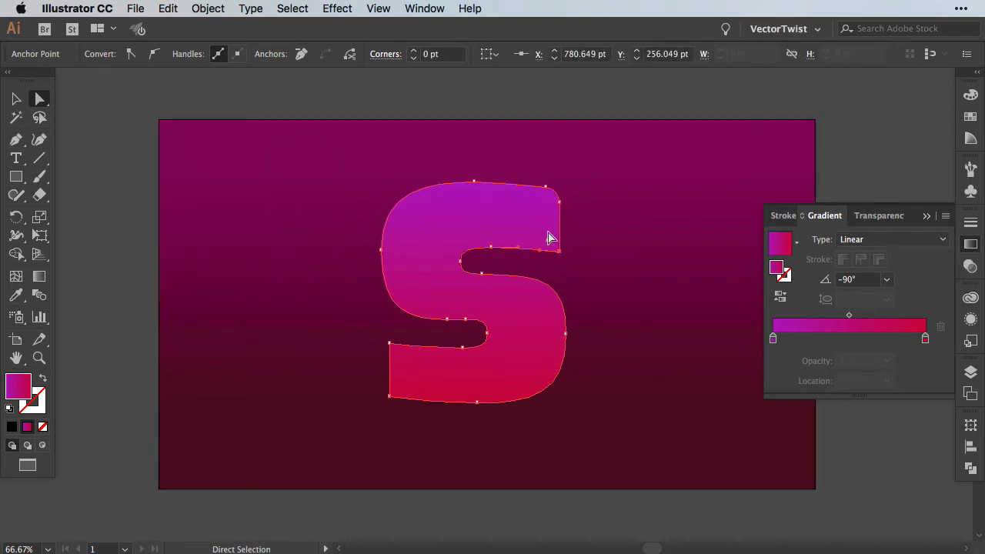
Step: Round the lower corner at the end of the S's top arm with a 30 pt radius
double_click(551, 244)
type("30")
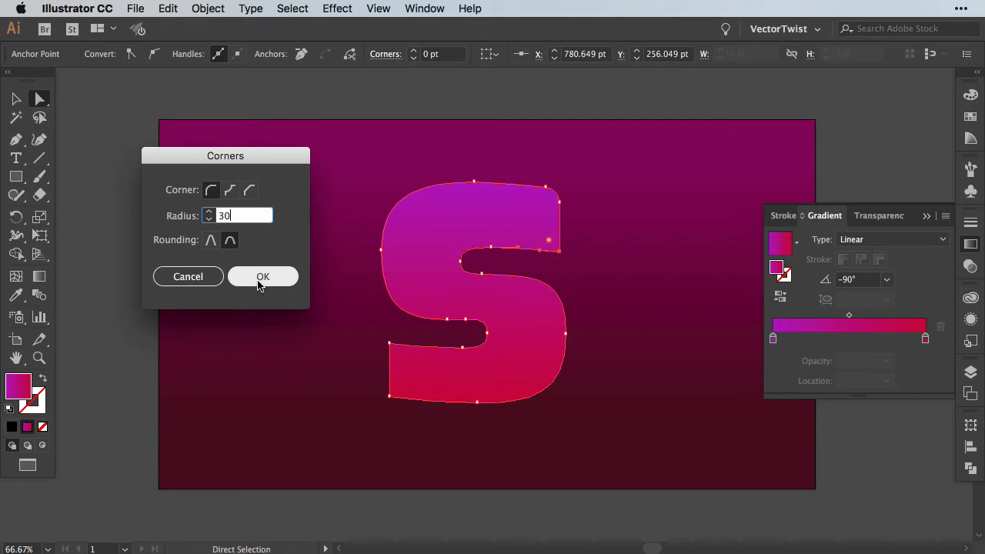
left_click(261, 277)
Step: Round both corners at the end of the S's bottom arm with a 30 pt radius
left_click(389, 400)
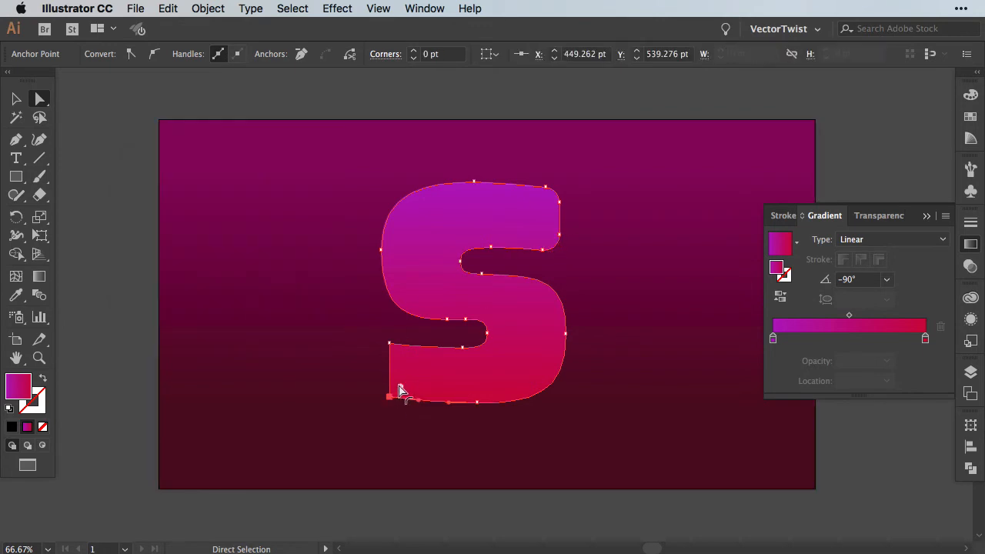
double_click(401, 387)
type("30")
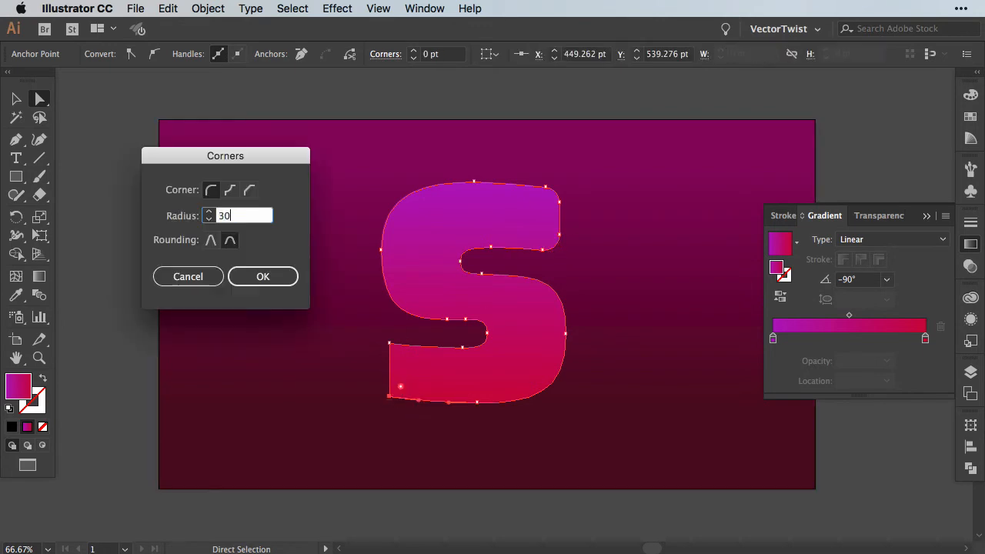
left_click(262, 276)
left_click(389, 344)
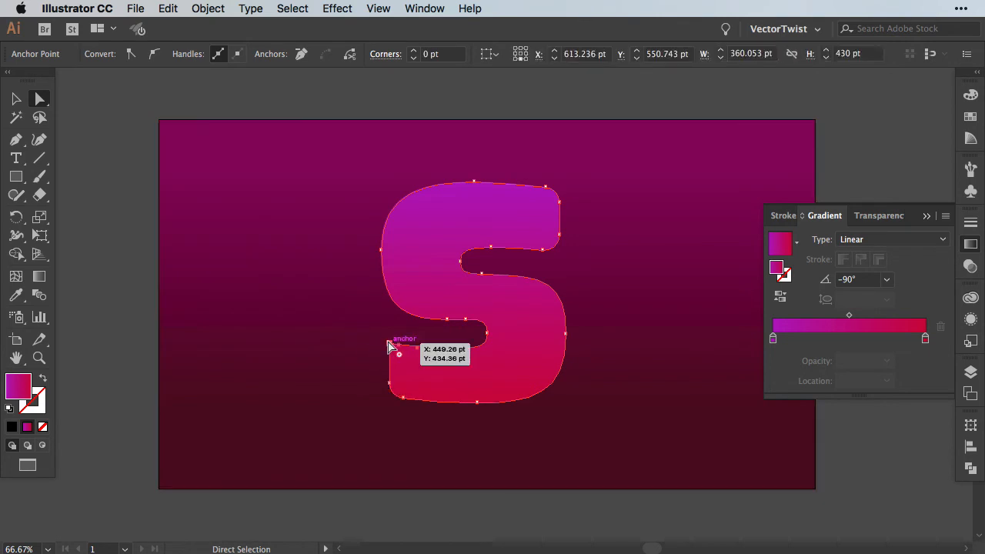
double_click(398, 358)
type("30")
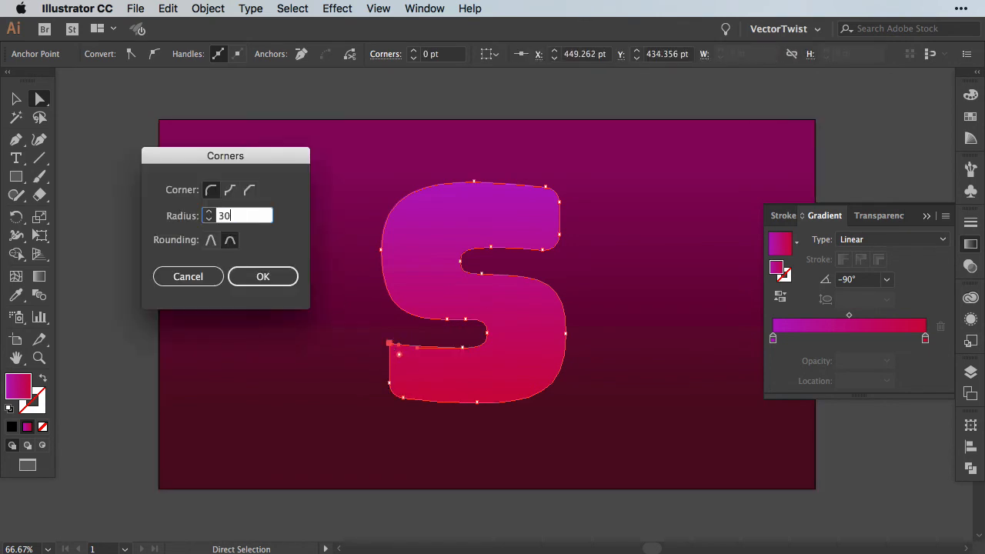
left_click(262, 276)
Step: Select the whole S and duplicate it straight up by about 13.5 pt
left_click(518, 97)
left_click(473, 210)
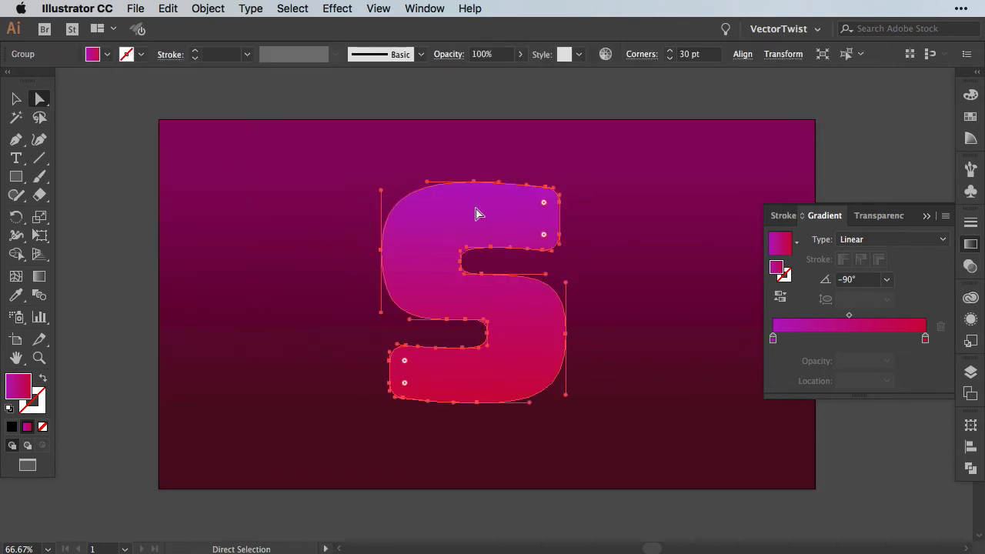
key("v")
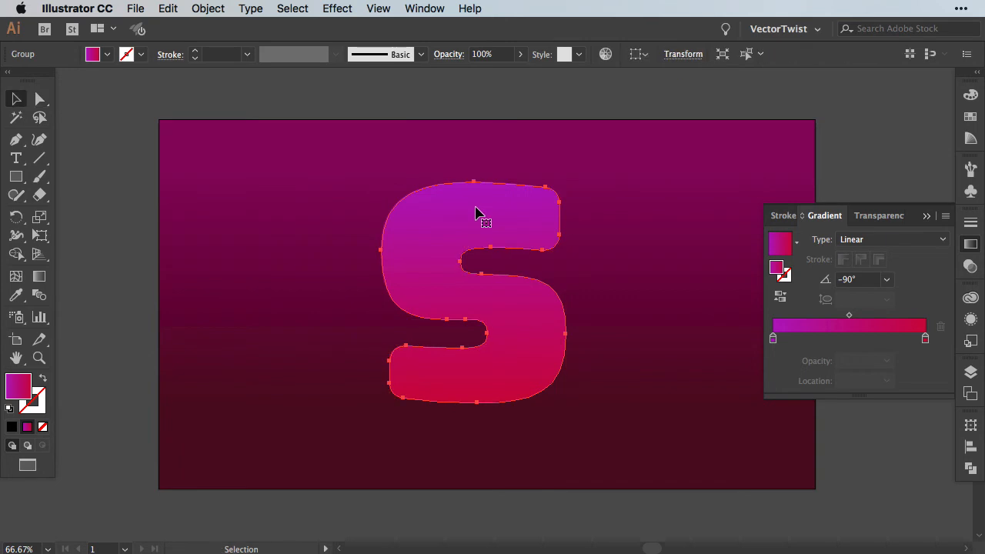
left_click_drag(477, 211, 478, 205)
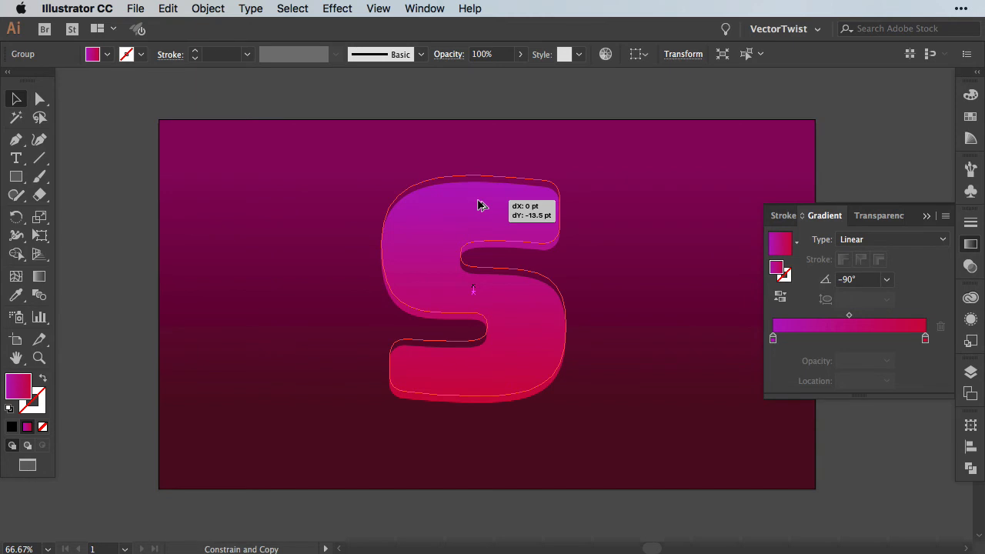
left_click_drag(478, 204, 478, 205)
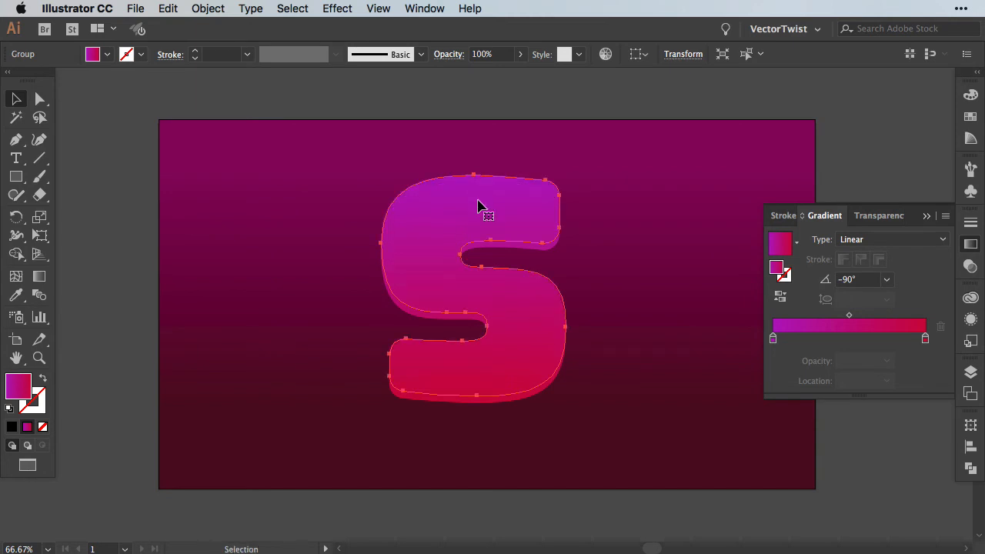
Step: Duplicate both overlapping S shapes to the left side of the artboard and split the copies with Pathfinder Divide
left_click(445, 398, "shift")
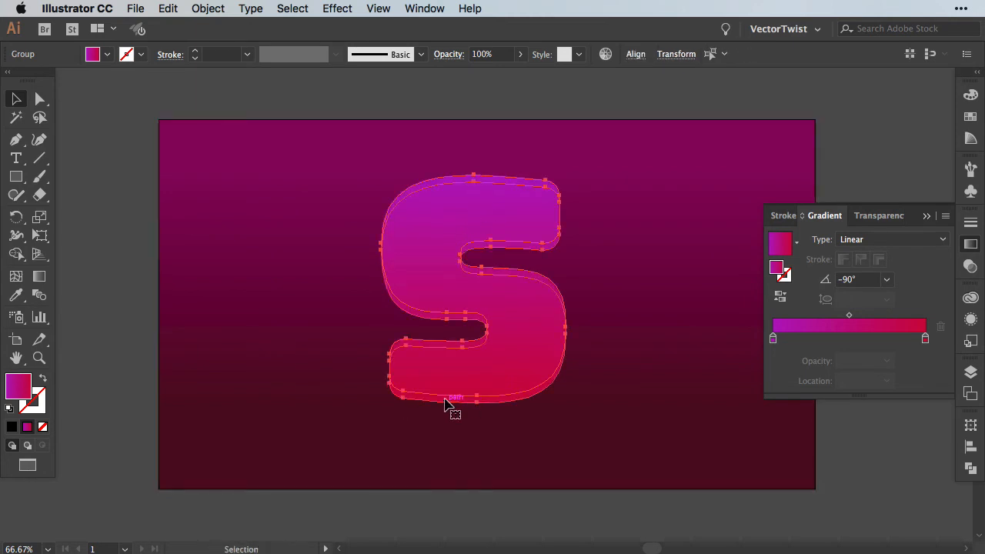
left_click_drag(446, 401, 233, 396)
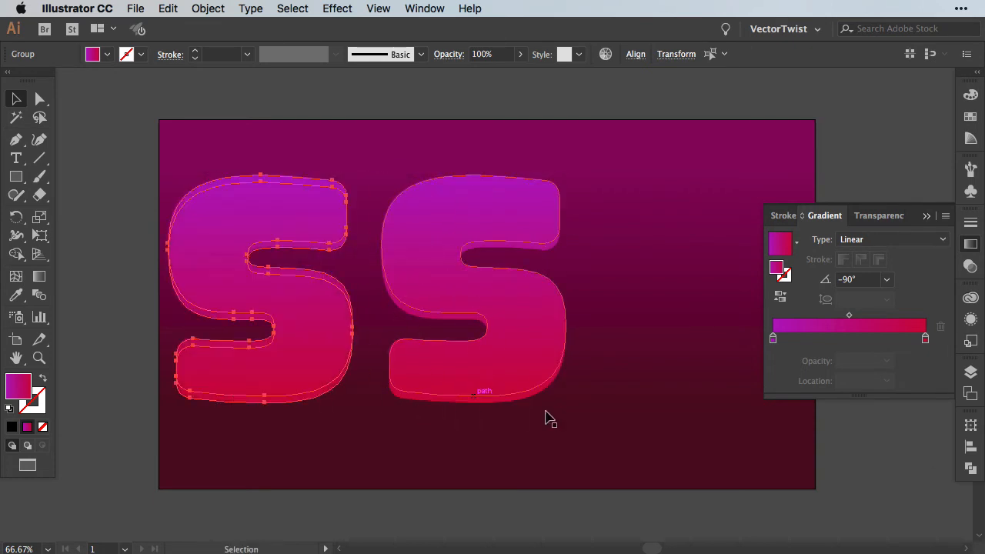
left_click(969, 470)
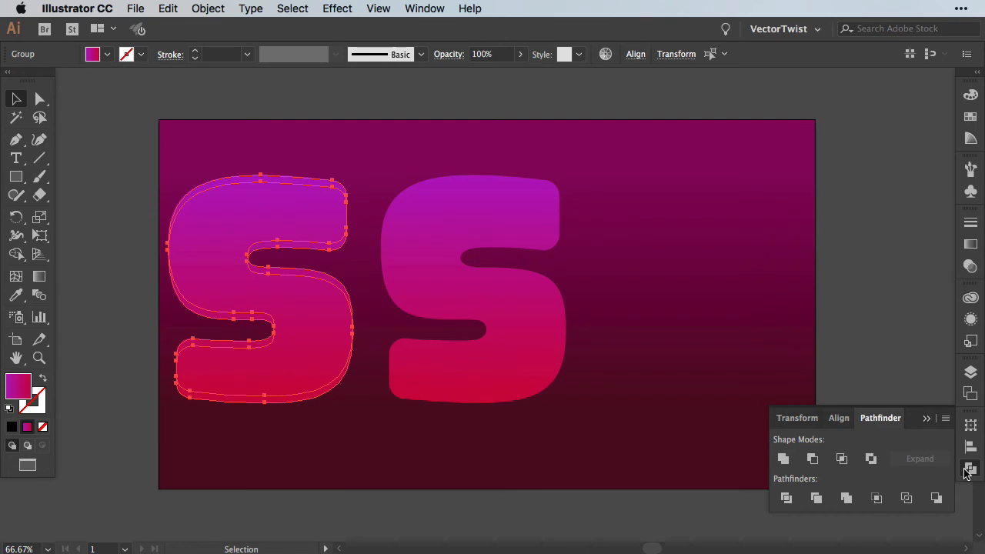
left_click(785, 498)
key("super+shift+a")
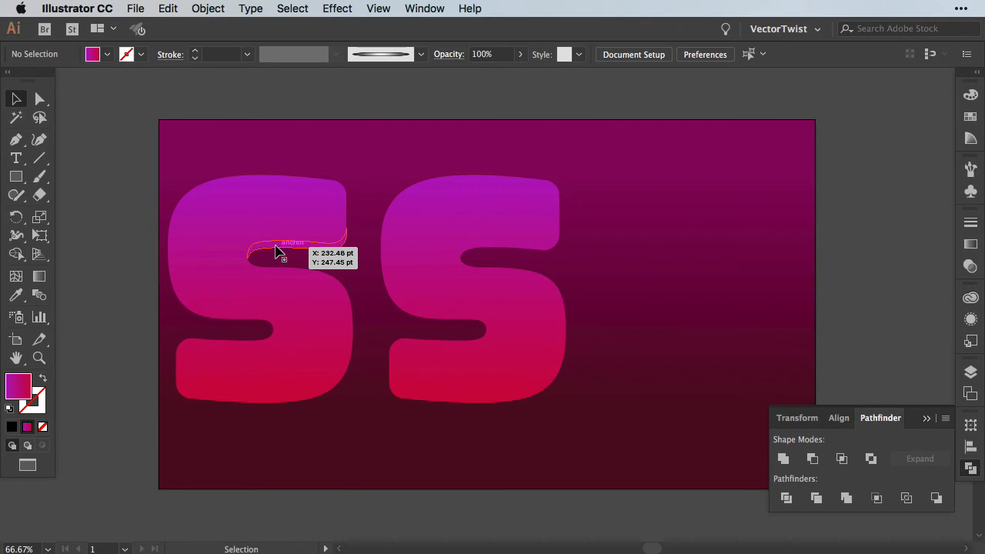
Step: Ungroup the divided pieces of the left S and deselect them
left_click(277, 252)
left_click(208, 9)
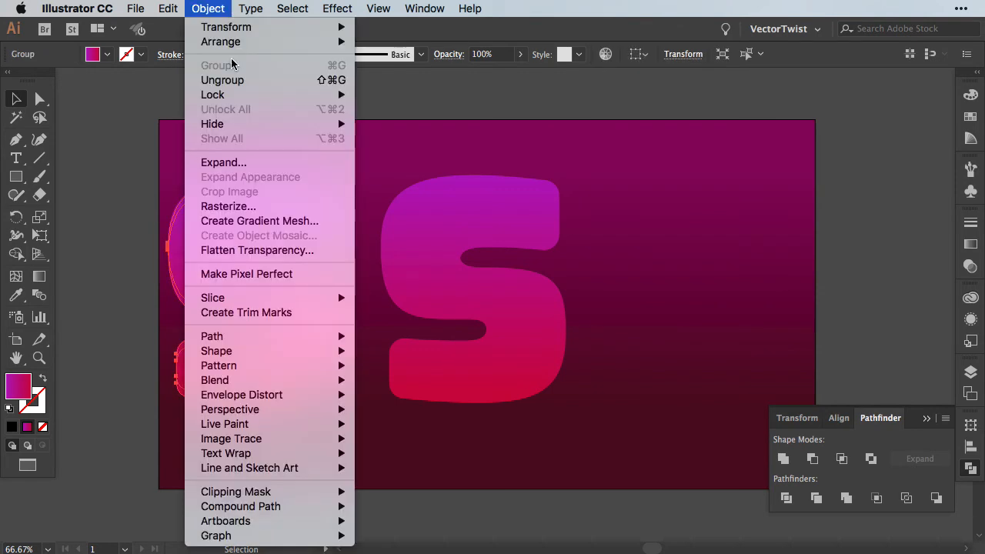
left_click(223, 80)
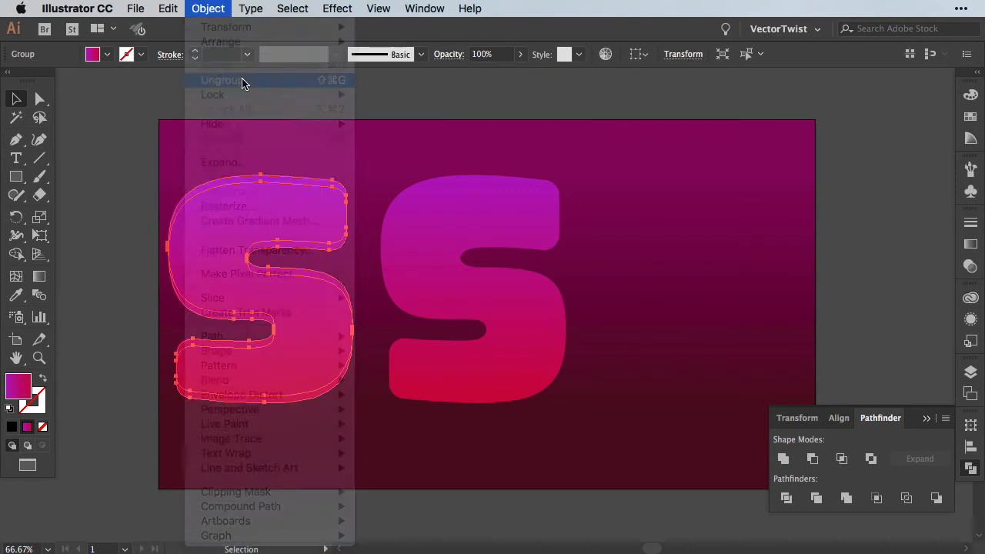
left_click(264, 93)
Step: Move the three lower-edge slivers of the divided left S to the artboard's right side and delete the remaining left S pieces
left_click(207, 319)
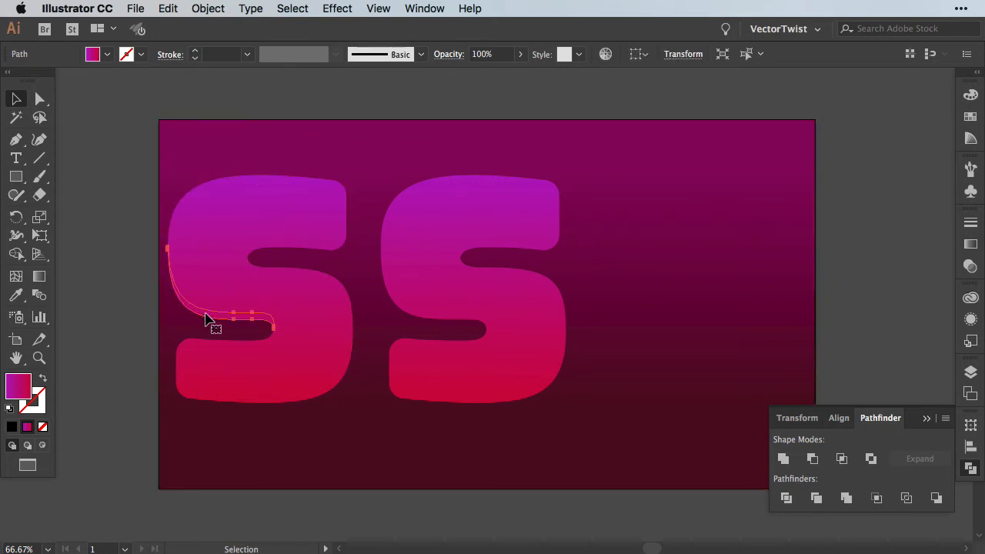
left_click(302, 247, "shift")
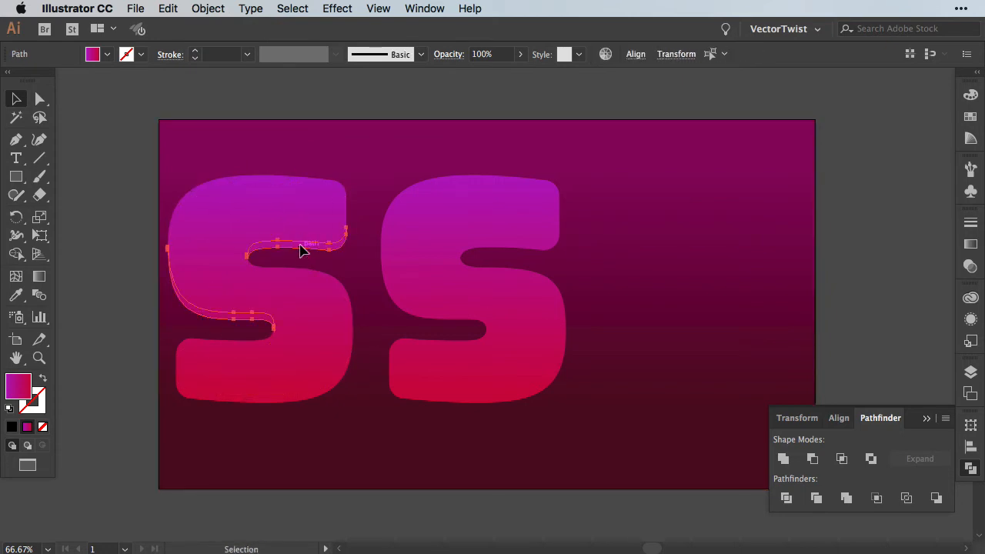
left_click(260, 407, "shift")
left_click_drag(259, 407, 744, 366)
left_click_drag(146, 91, 373, 473)
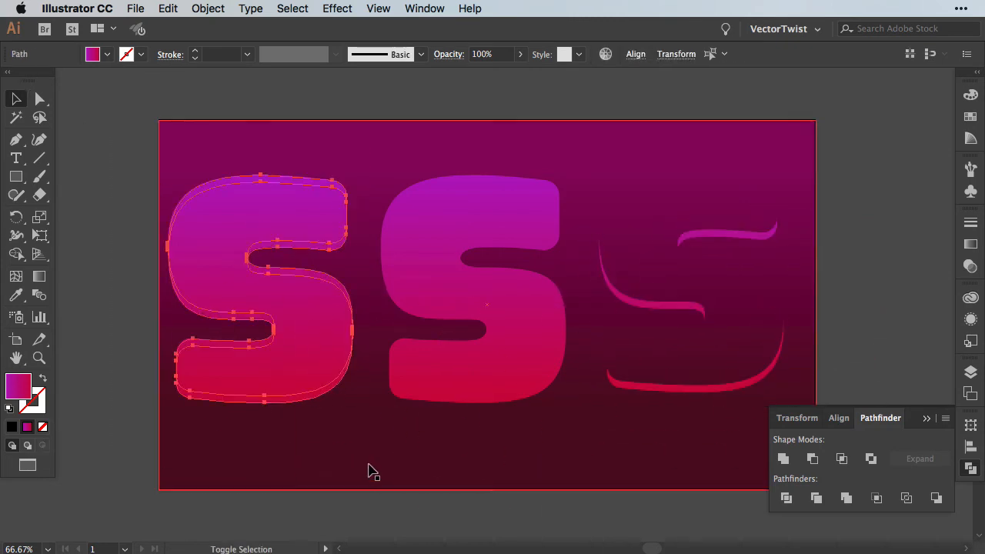
key("Delete")
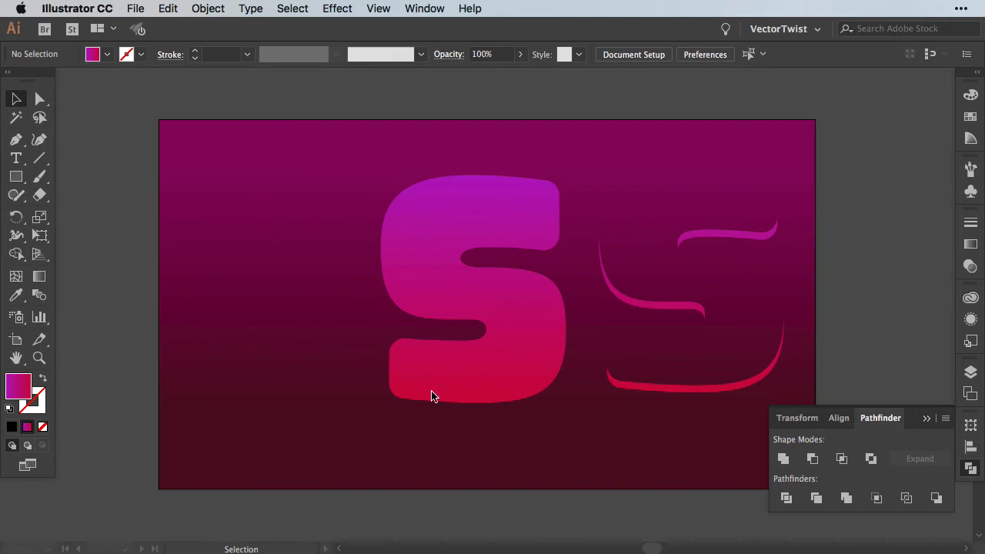
Step: Apply a Drop Shadow to the lower S with Multiply mode, 28% opacity, 0 pt X offset, 7 pt Y offset and 5 pt blur
left_click(427, 401)
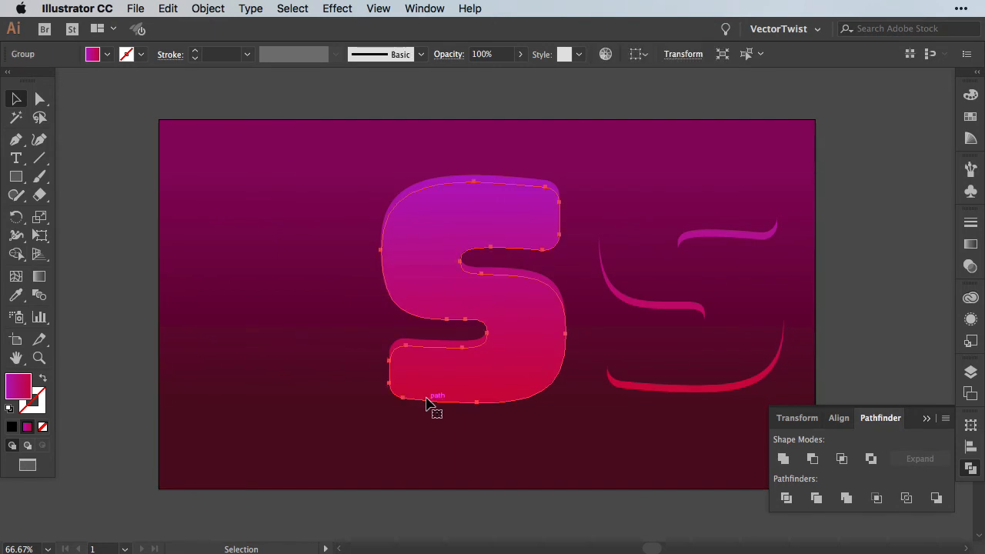
left_click(473, 176)
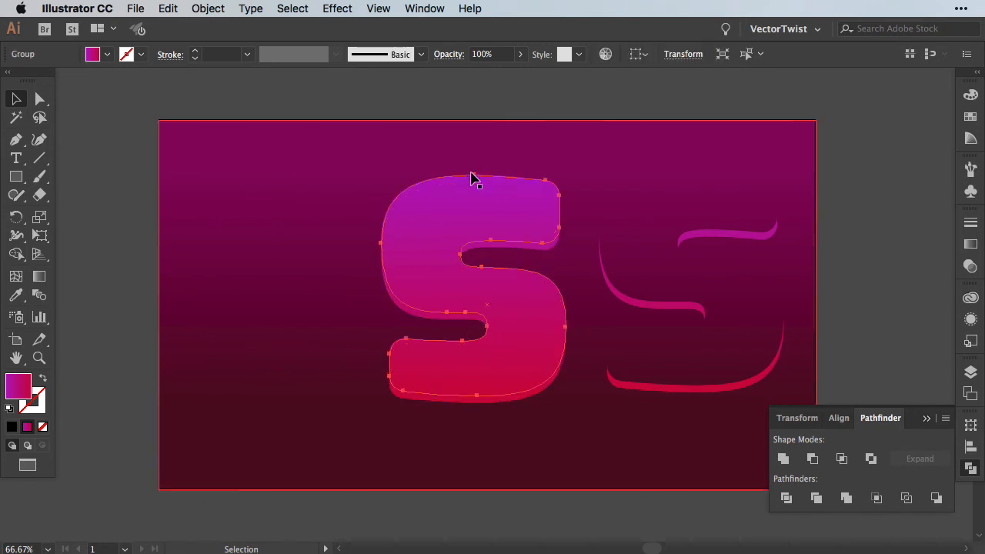
left_click(478, 246)
left_click(335, 9)
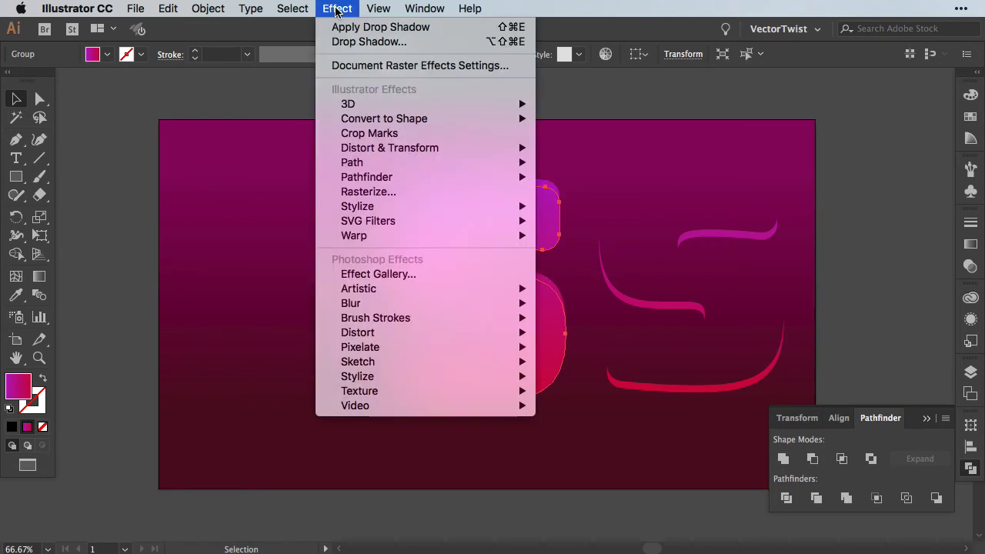
mouse_move(405, 207)
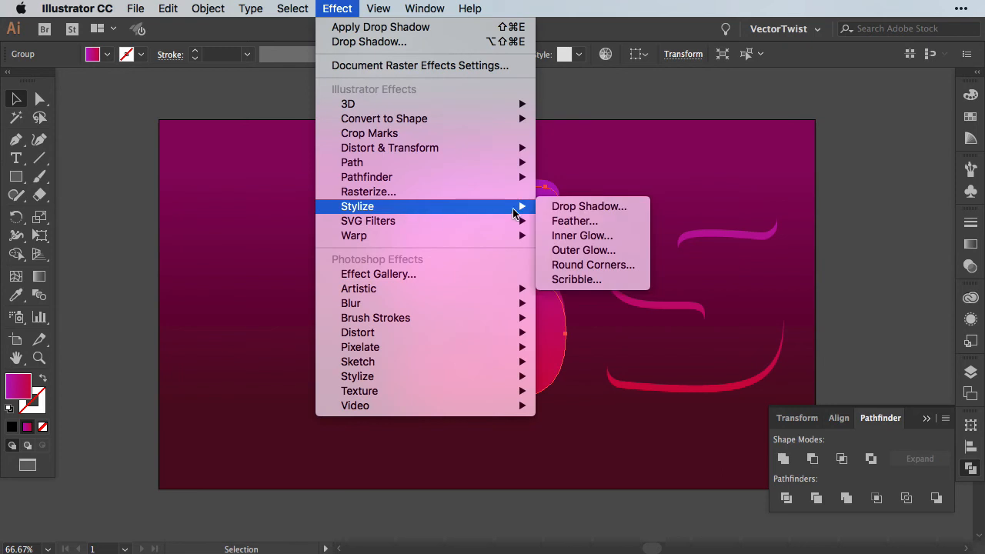
left_click(562, 208)
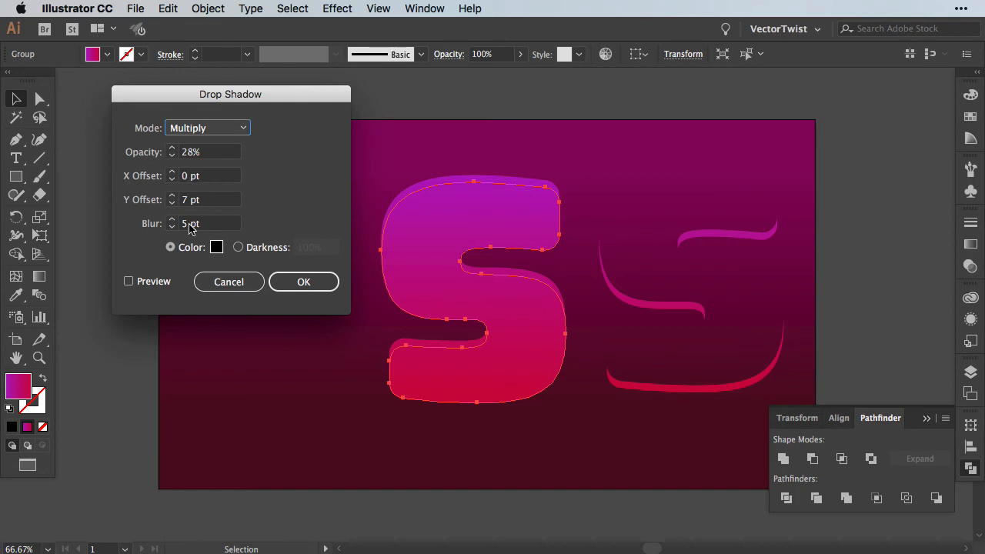
left_click(128, 282)
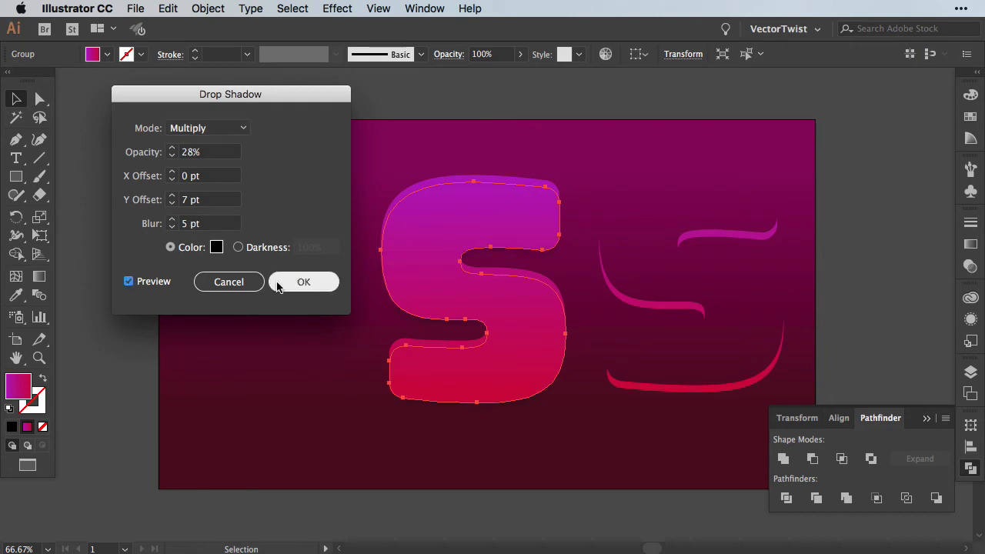
left_click(303, 281)
left_click(579, 101)
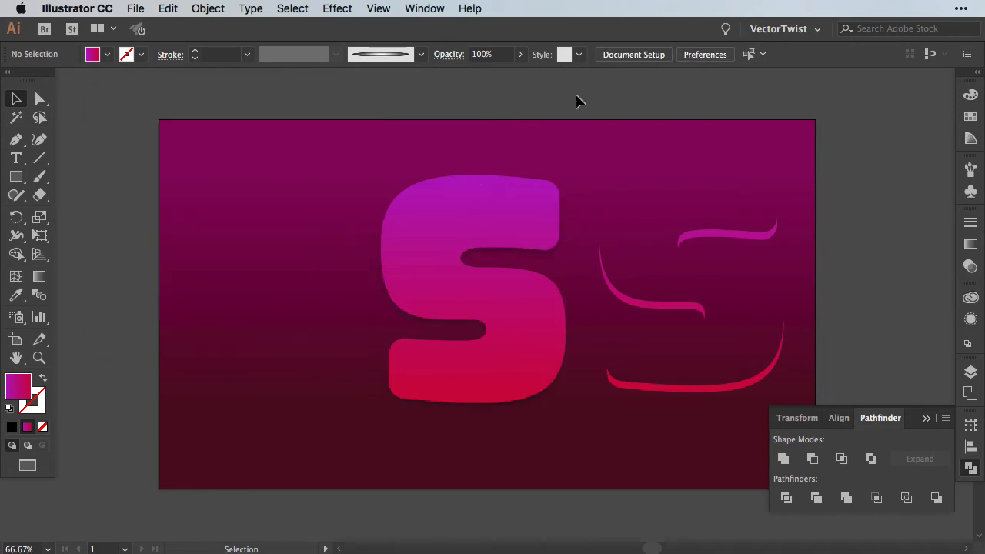
Step: Set the opacity of the front S to 70%
left_click(461, 216)
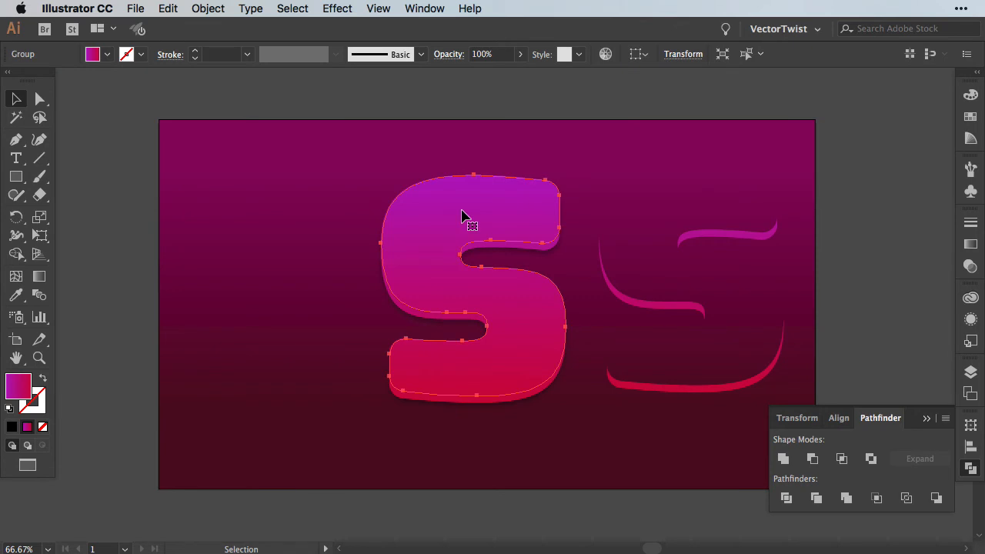
left_click(472, 55)
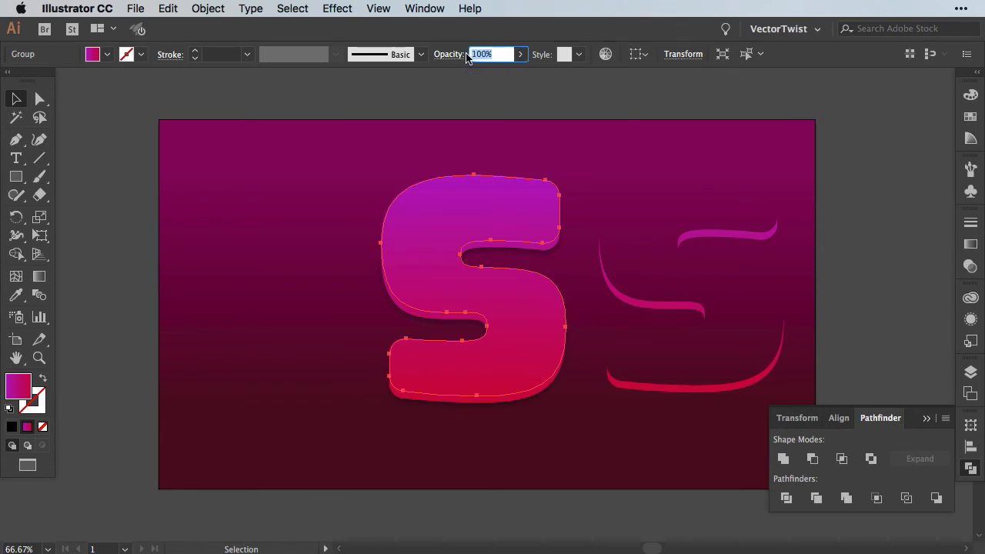
type("70")
key("Return")
left_click(505, 107)
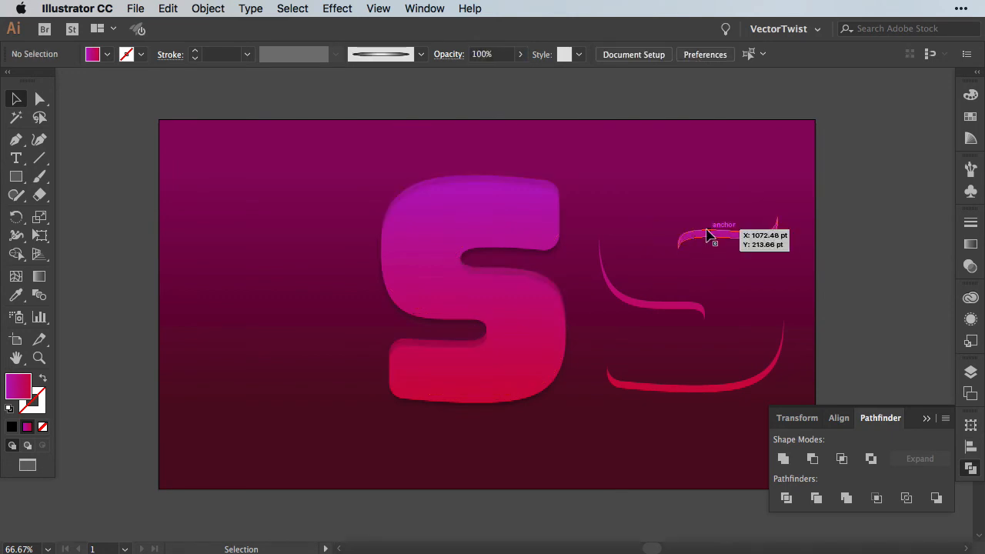
Step: Place the bottom sliver on the S's lower edge and redraw its gradient horizontally, with purple at the right and red at the left
left_click_drag(732, 395, 507, 408)
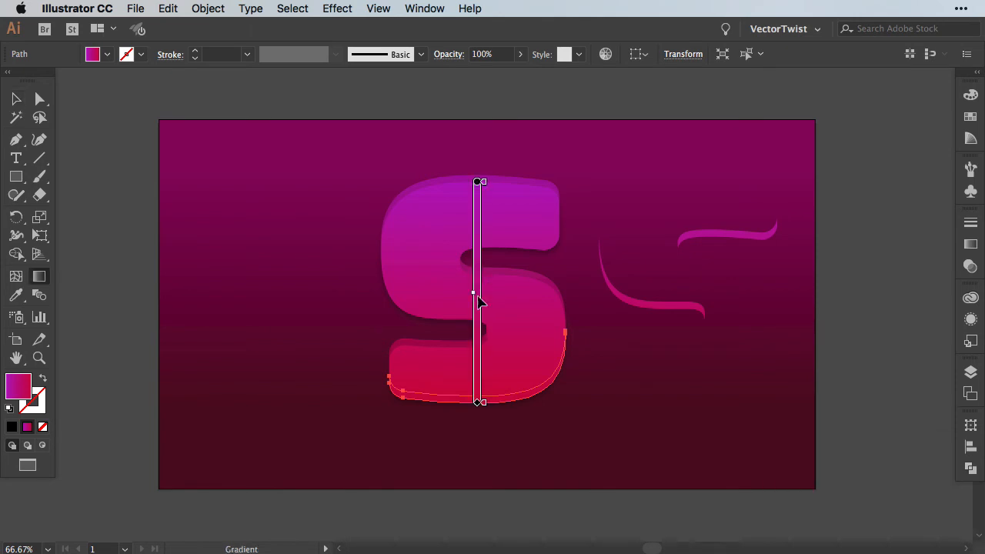
mouse_move(413, 393)
left_mouse_down()
mouse_move(598, 412)
mouse_move(405, 409)
left_mouse_up()
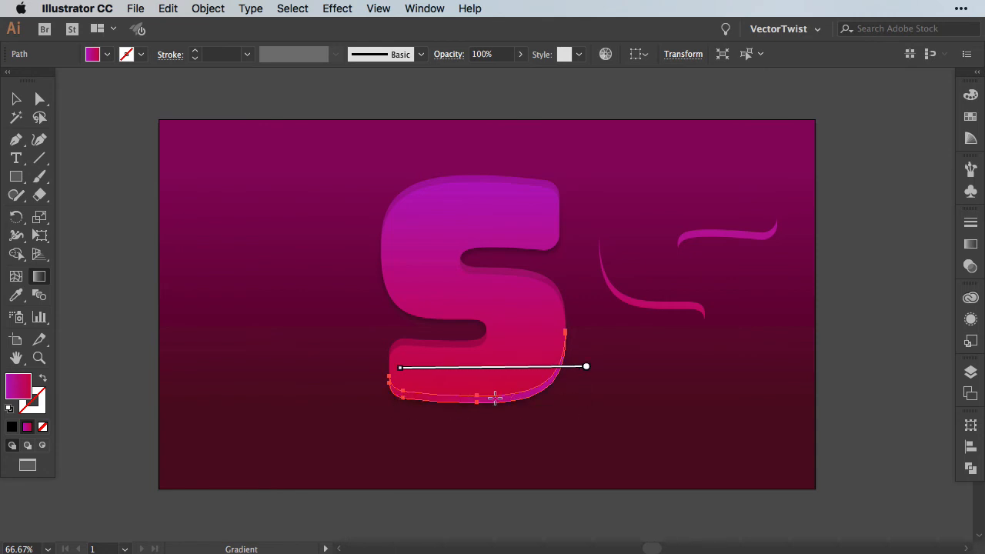
key("v")
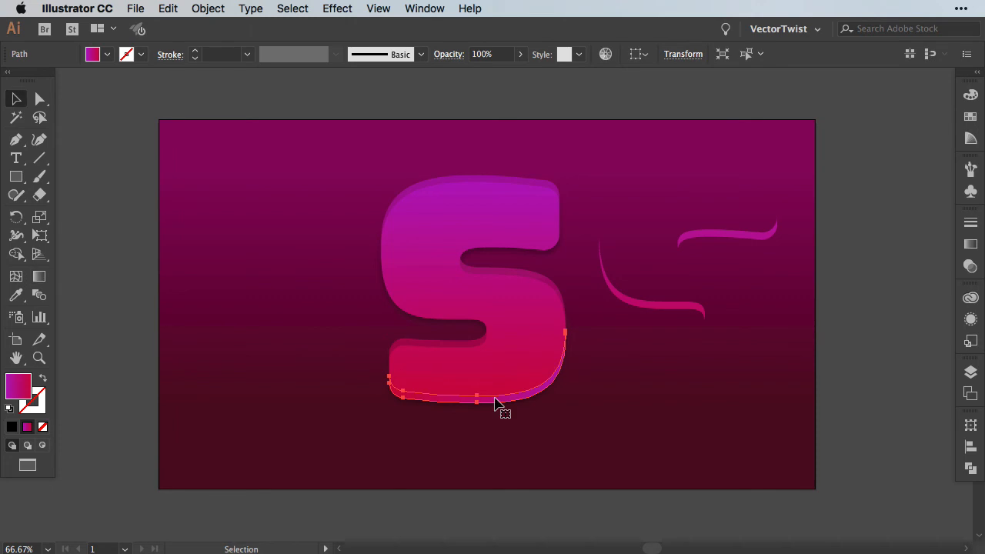
left_click(664, 92)
Step: Place the middle sliver along the S's left curve and redraw its gradient diagonally from purple at upper left to red at lower right
left_click_drag(668, 314, 449, 326)
key("g")
left_click_drag(393, 299, 521, 342)
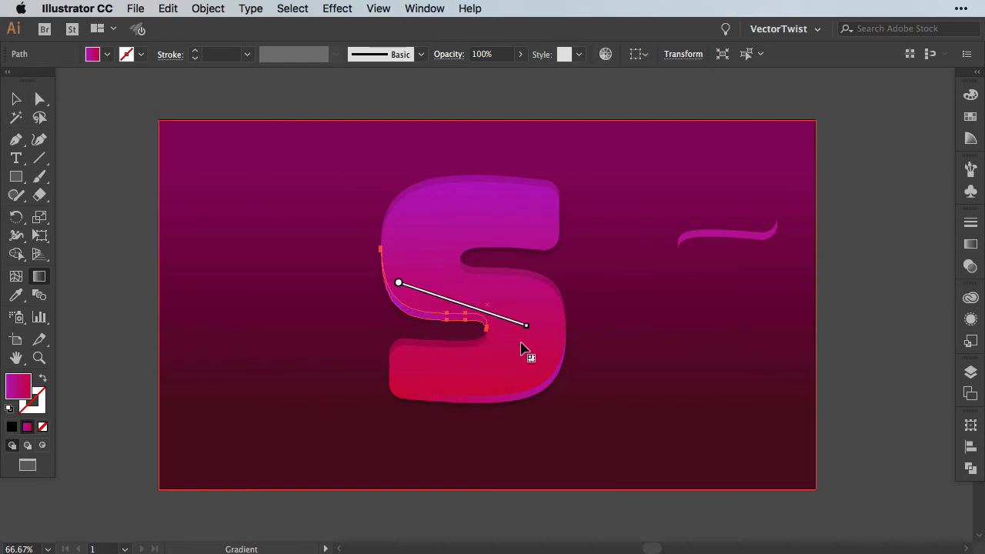
Step: Place the remaining sliver under the S's upper arm and redraw its gradient from purple at the right to red at the left
key("a")
left_click(758, 238)
key("v")
left_click_drag(744, 235, 526, 245)
key("g")
mouse_move(577, 239)
left_mouse_down()
mouse_move(396, 242)
mouse_move(463, 244)
left_mouse_up()
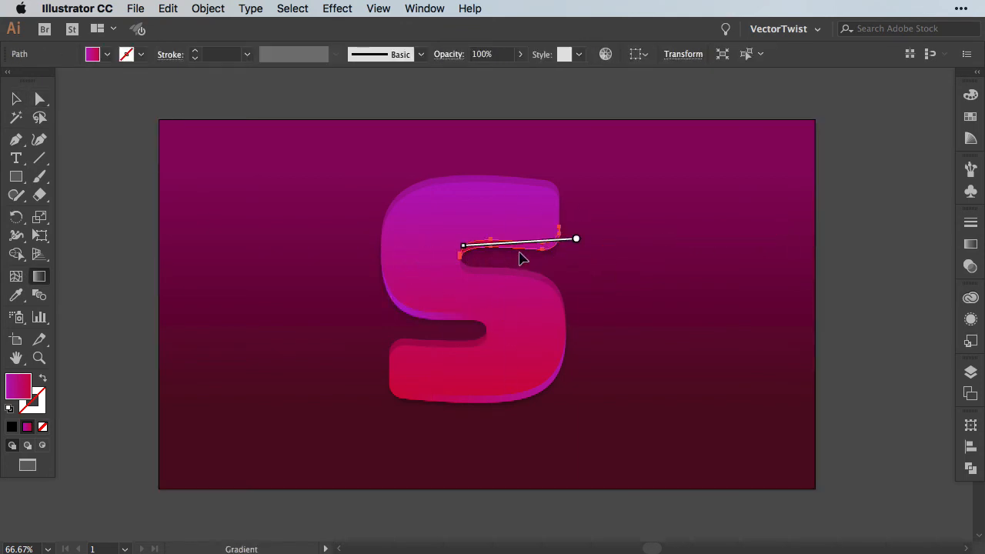
key("v")
left_click(852, 301)
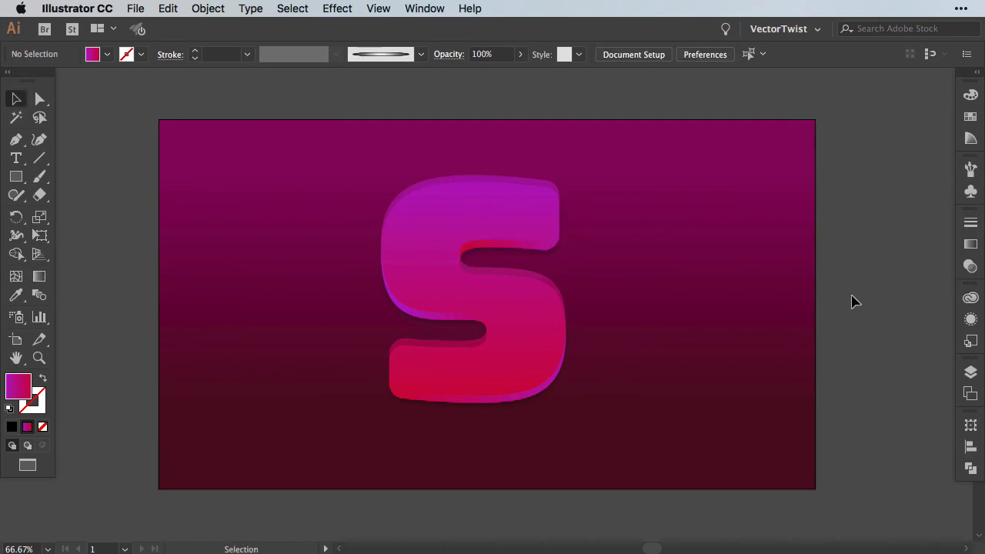
Step: Copy the S's bottom sliver and paste the copy directly in front of it
left_click(495, 401)
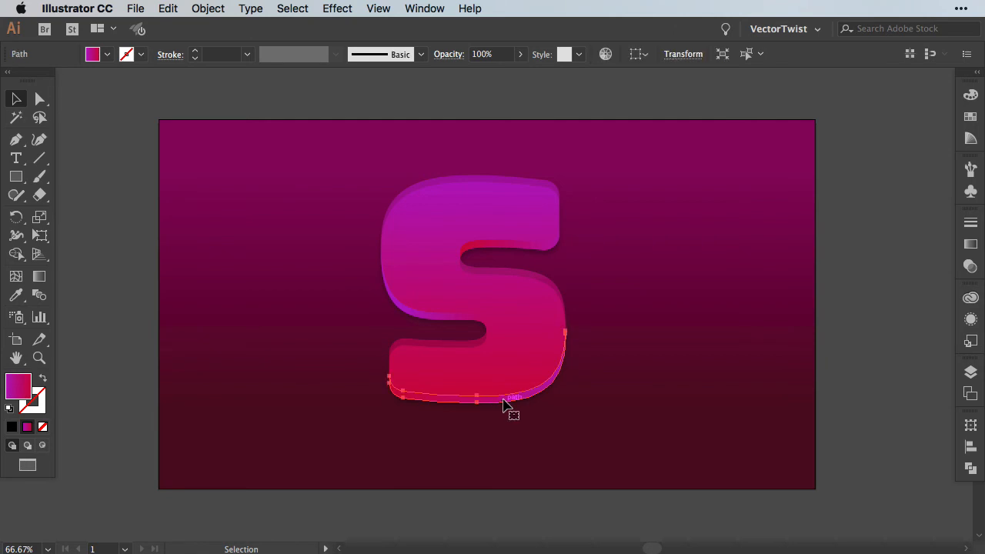
key("a")
key("v")
left_click(167, 8)
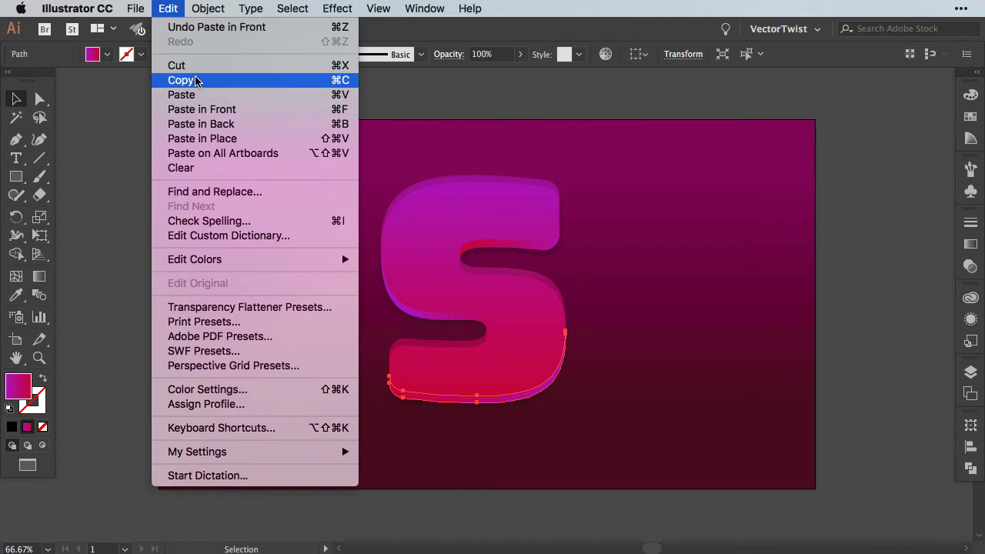
left_click(131, 153)
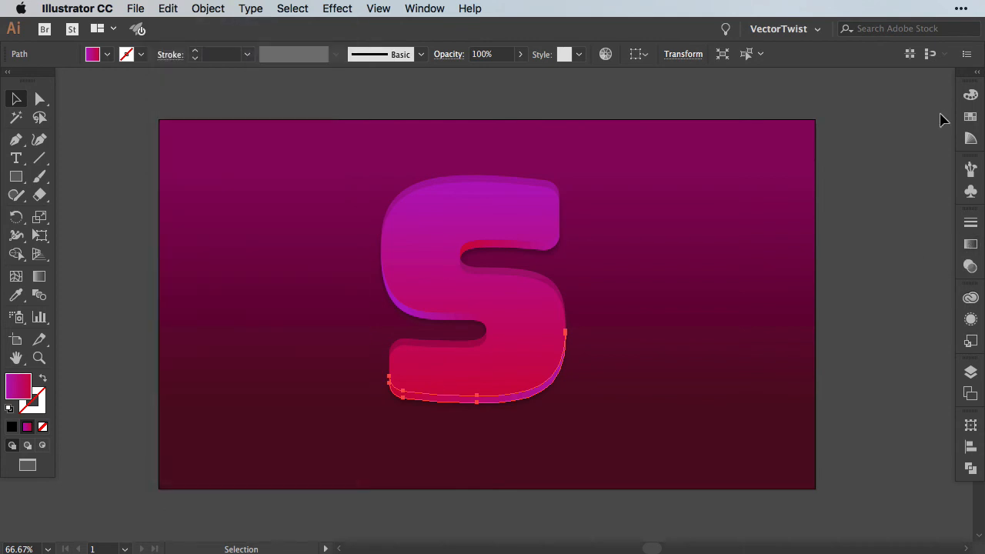
Step: Fill the bottom sliver's copy with the white-to-black gradient and duplicate the white stop to about 48%
left_click(970, 118)
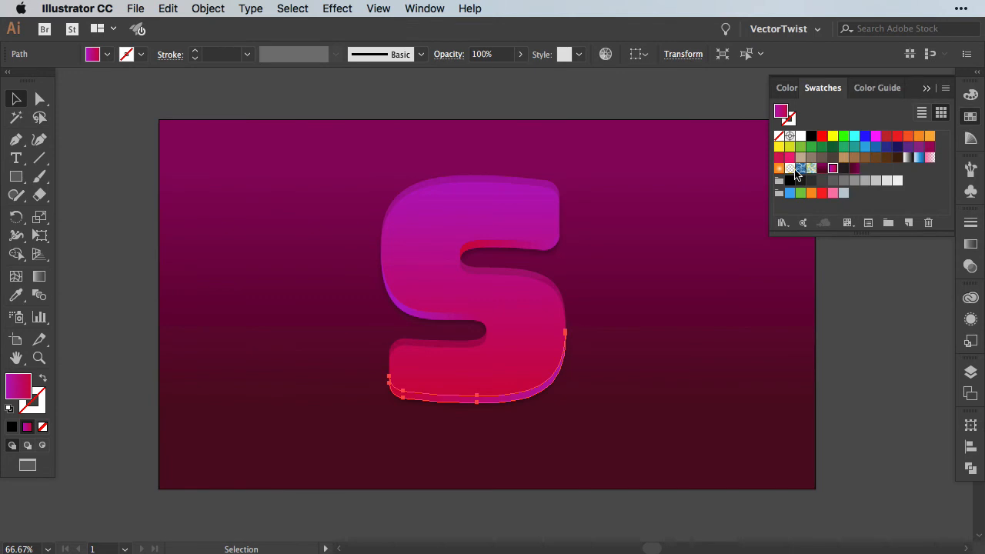
left_click(908, 157)
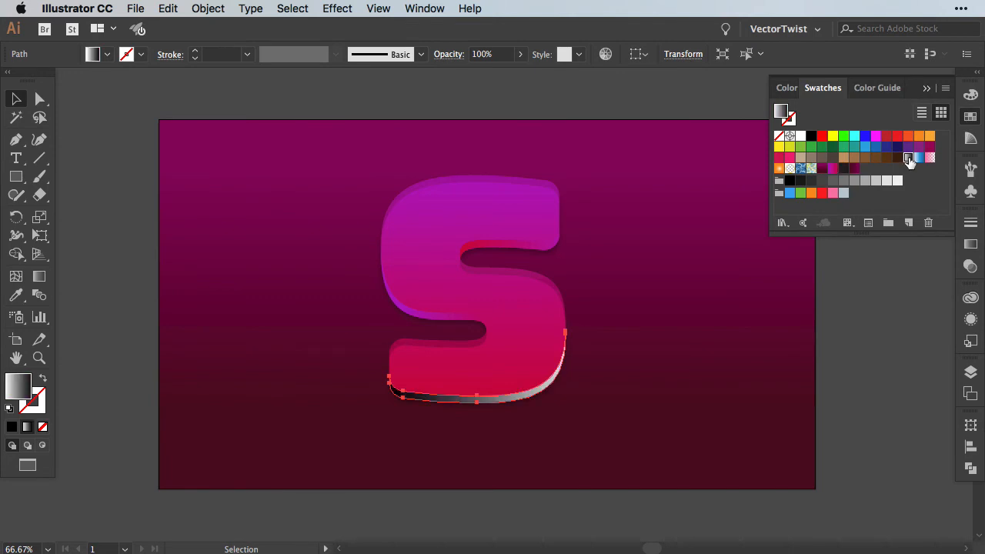
left_click(969, 244)
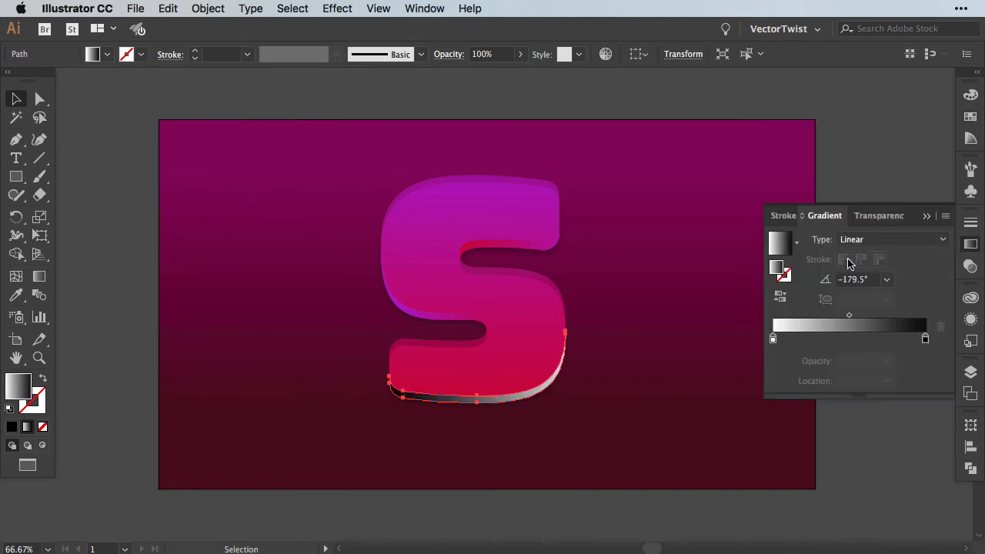
mouse_move(924, 339)
left_mouse_down()
mouse_move(849, 341)
mouse_move(937, 337)
left_mouse_up()
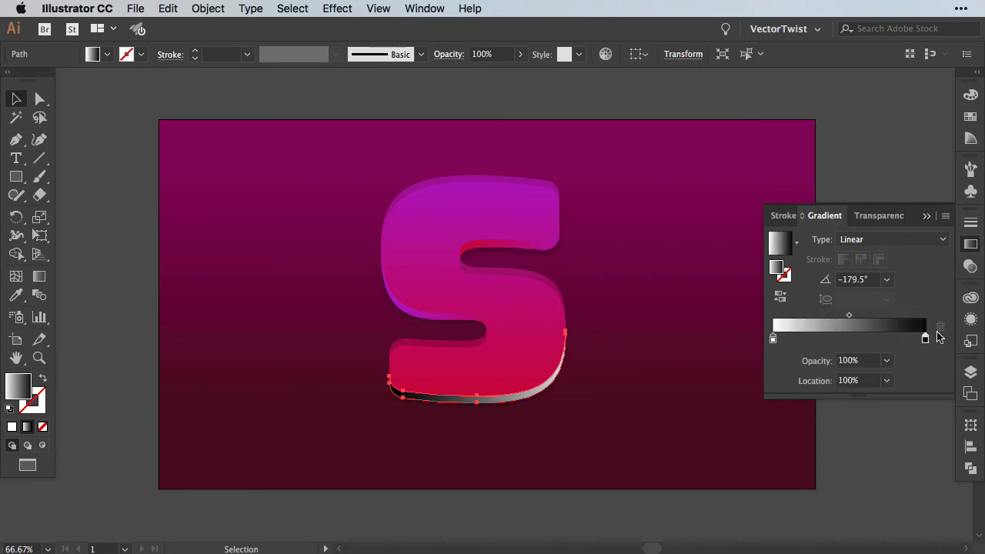
left_click_drag(773, 339, 848, 340)
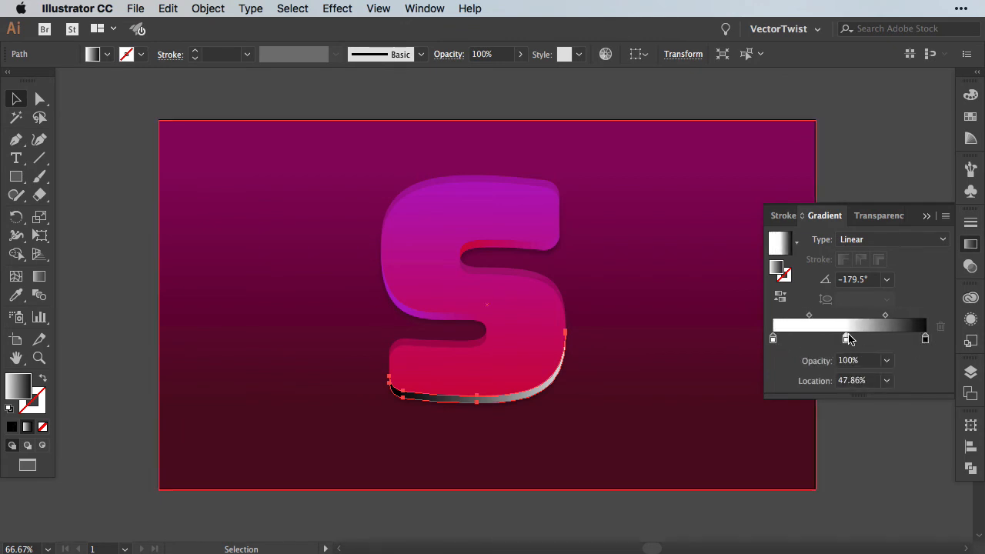
Step: Change the black end stop of the sliver's gradient to white with 0% opacity
double_click(924, 339)
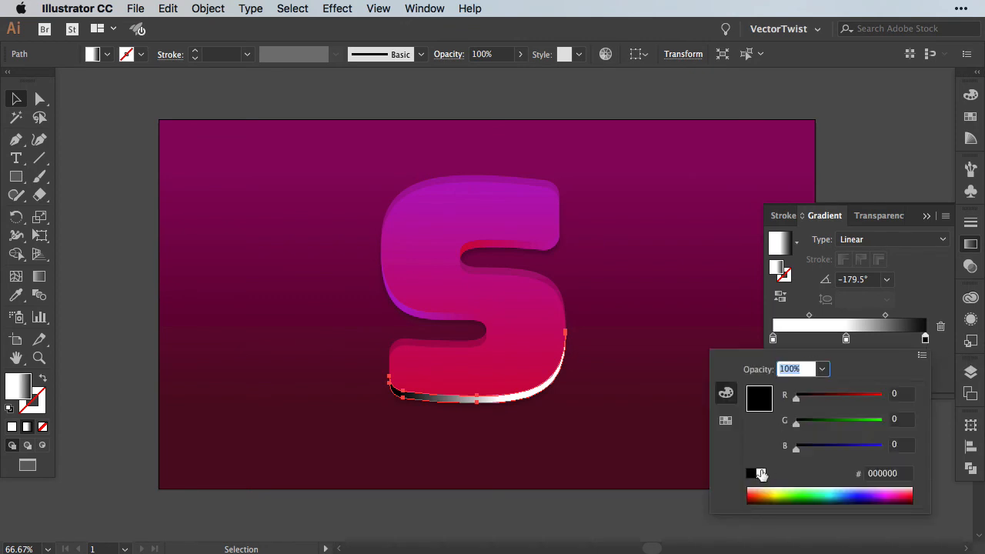
left_click(761, 473)
left_click(822, 369)
left_click(839, 185)
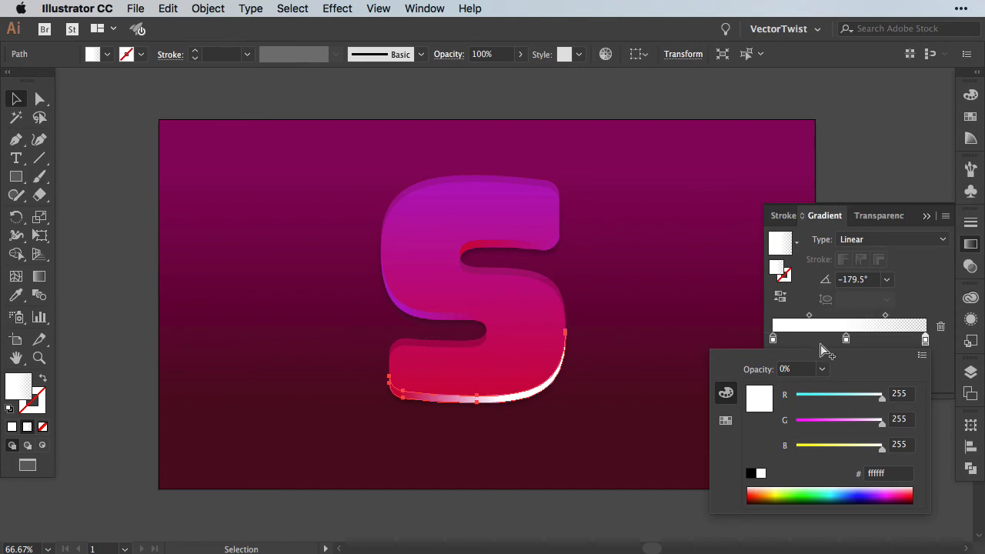
Step: Set the middle gradient stop's opacity to 40% and the starting stop's opacity to 0%, and deselect the sliver
left_click(846, 339)
double_click(845, 340)
left_click(822, 369)
left_click(830, 251)
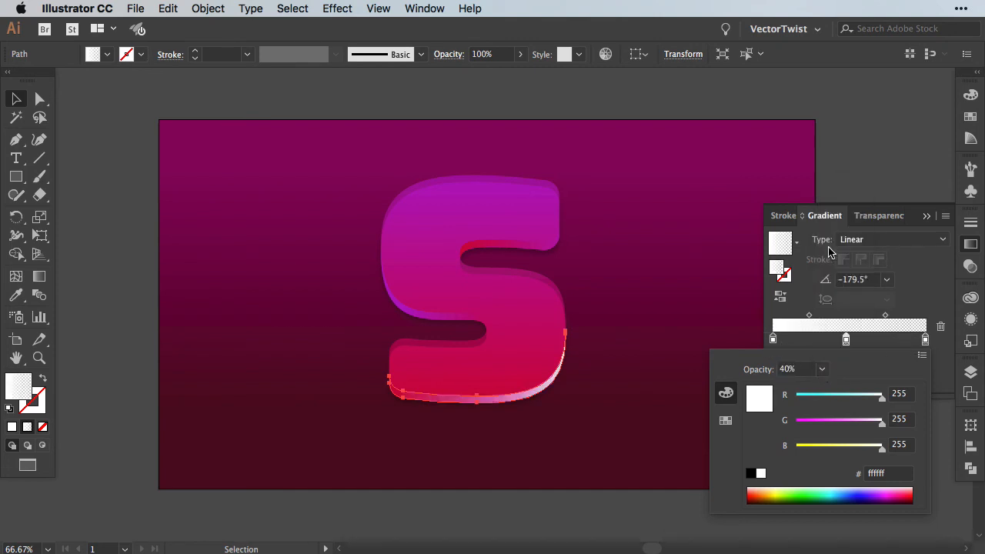
double_click(772, 339)
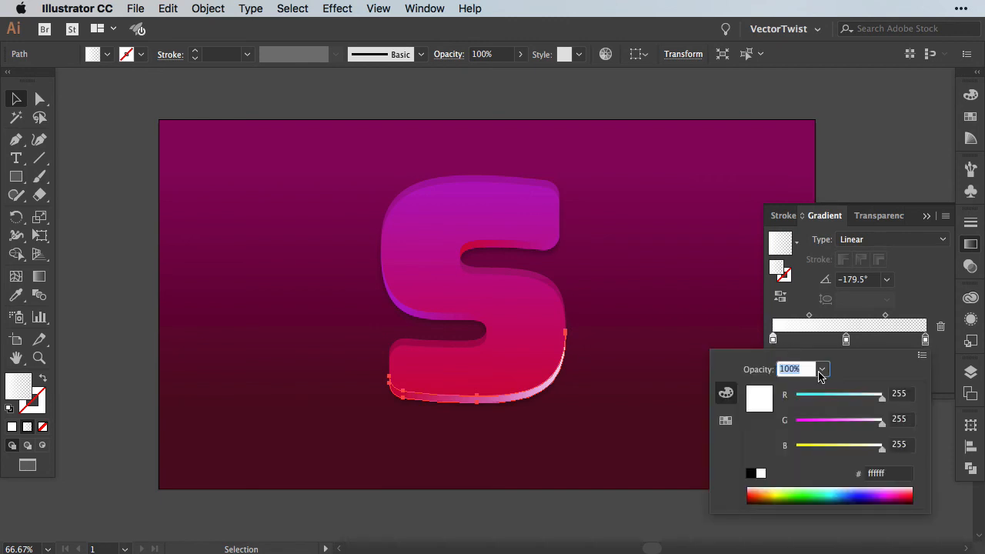
left_click(822, 369)
left_click(840, 190)
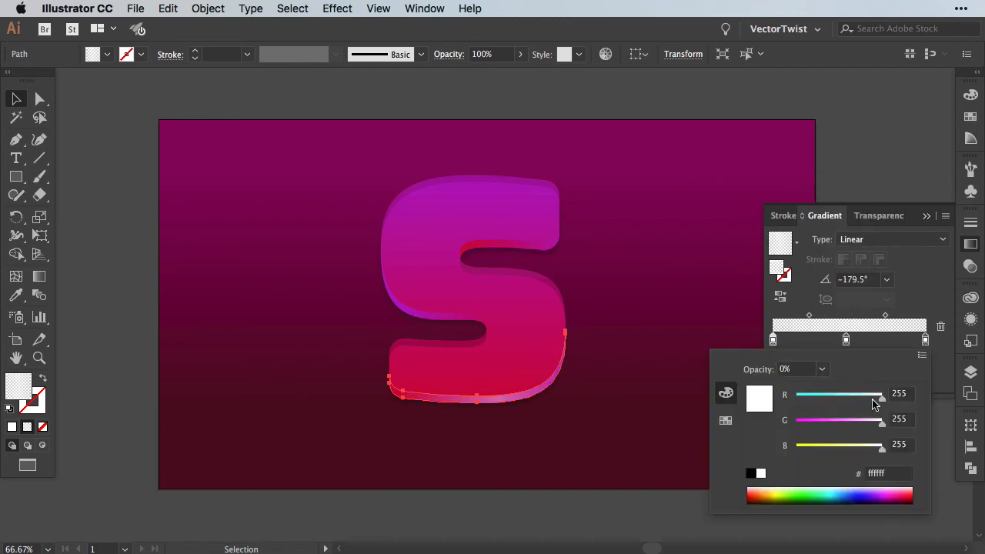
left_click(620, 492)
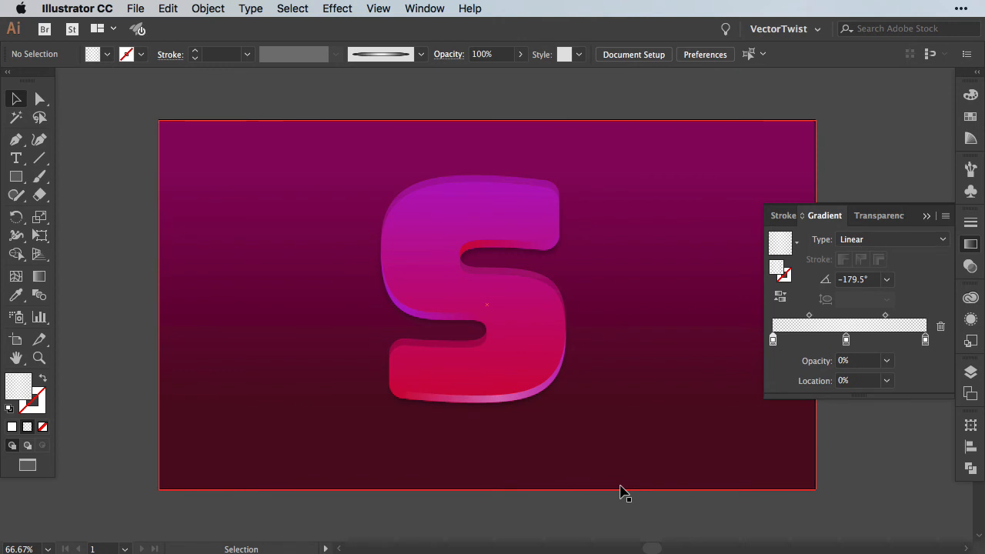
Step: Duplicate the sliver beneath the S's upper arm in front of itself and apply the bottom sliver's highlight gradient to the copy
left_click(520, 251)
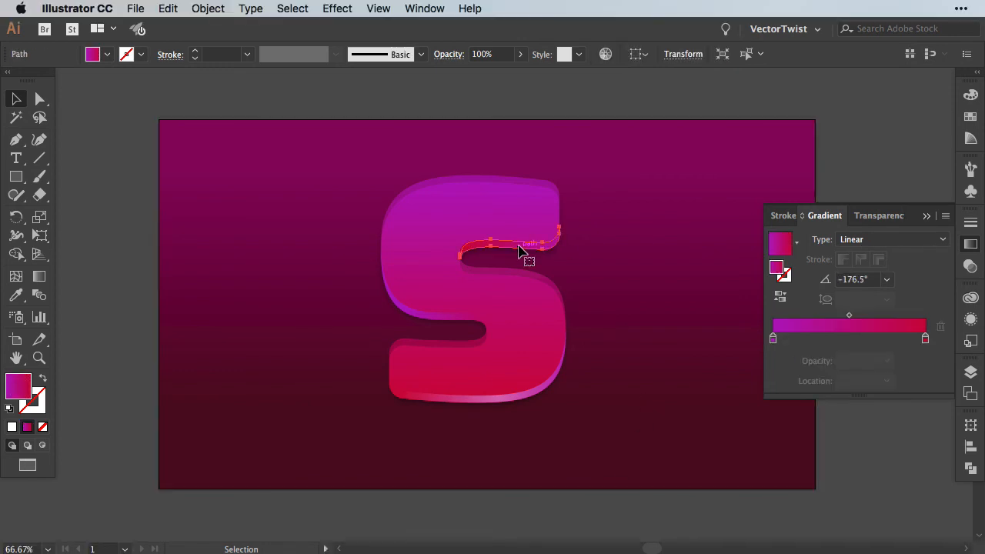
key("a")
key("v")
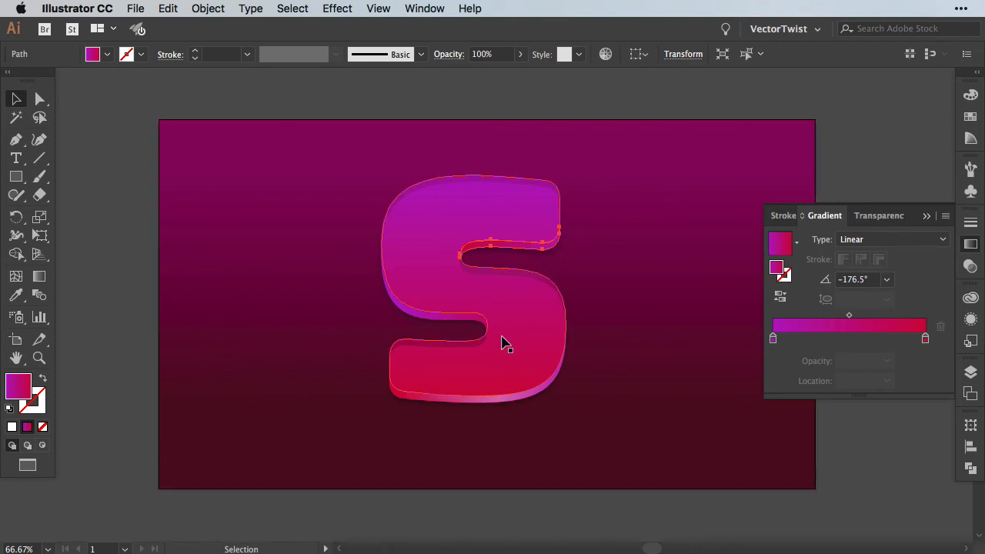
key("i")
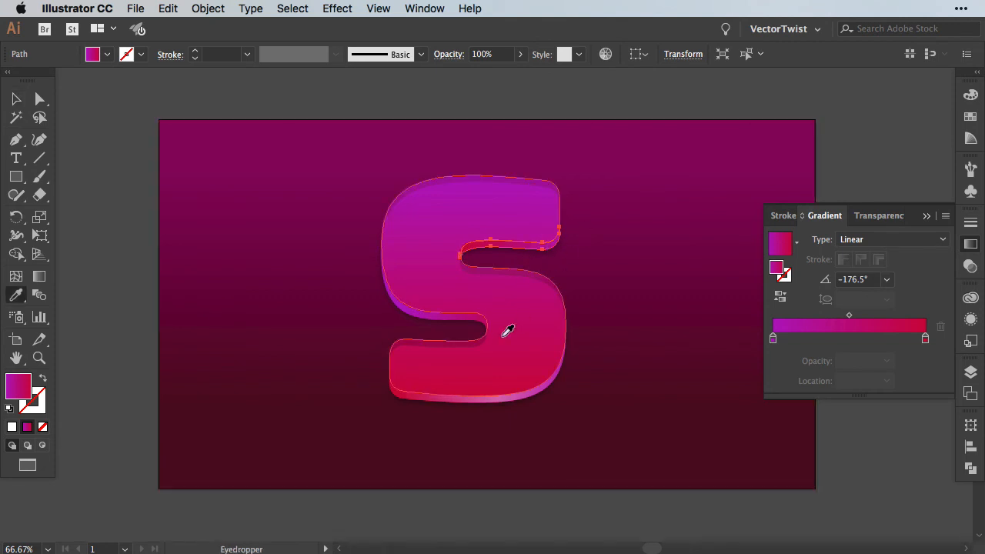
left_click(507, 394)
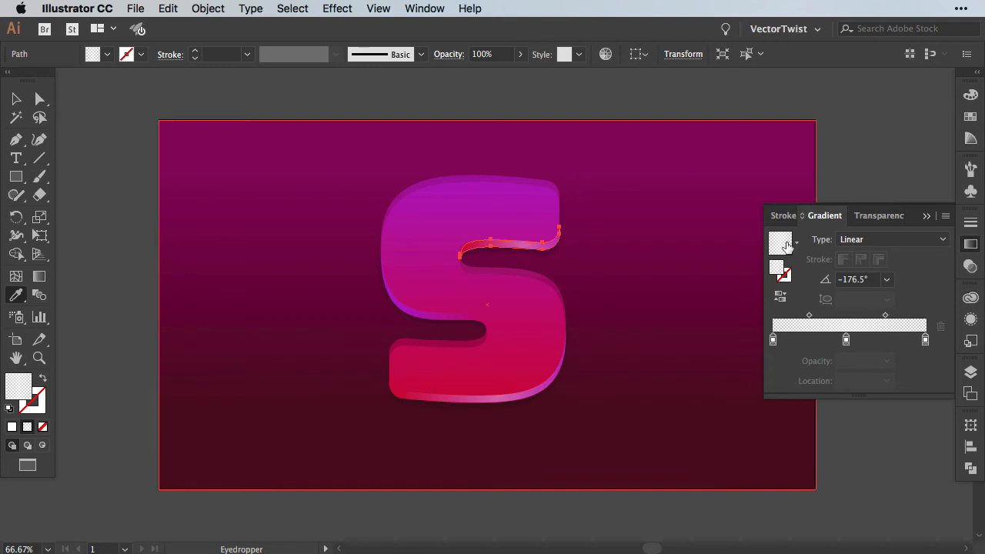
key("v")
Step: Shift the upper sliver's middle gradient stop to about 27% and its end stop to 75.25%, and deselect
left_click(851, 340)
left_click_drag(851, 340, 814, 340)
left_click_drag(924, 340, 887, 340)
left_click(846, 143)
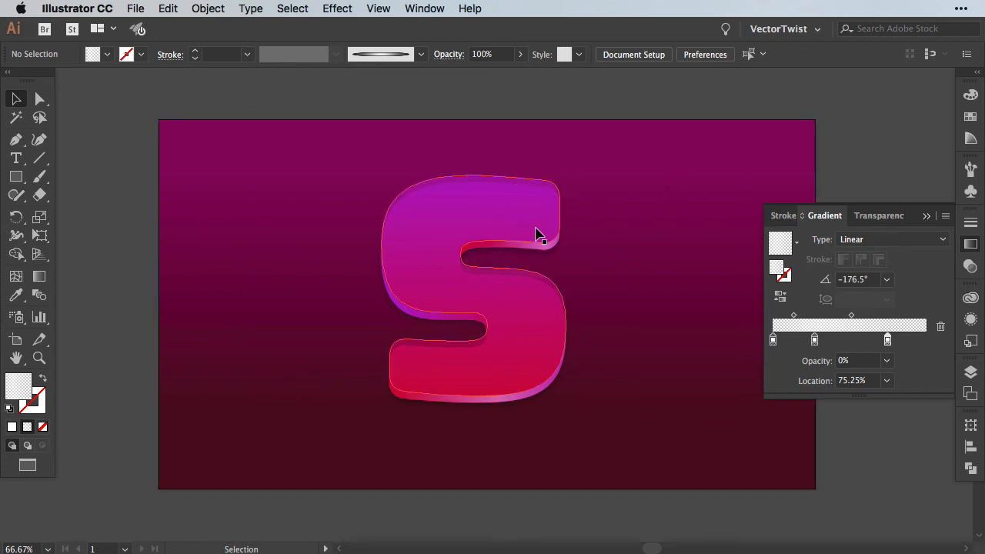
Step: Duplicate the S's translucent face to the letter's left and slice vertically through the copy's upper and lower ends with the Knife tool
left_click(397, 369)
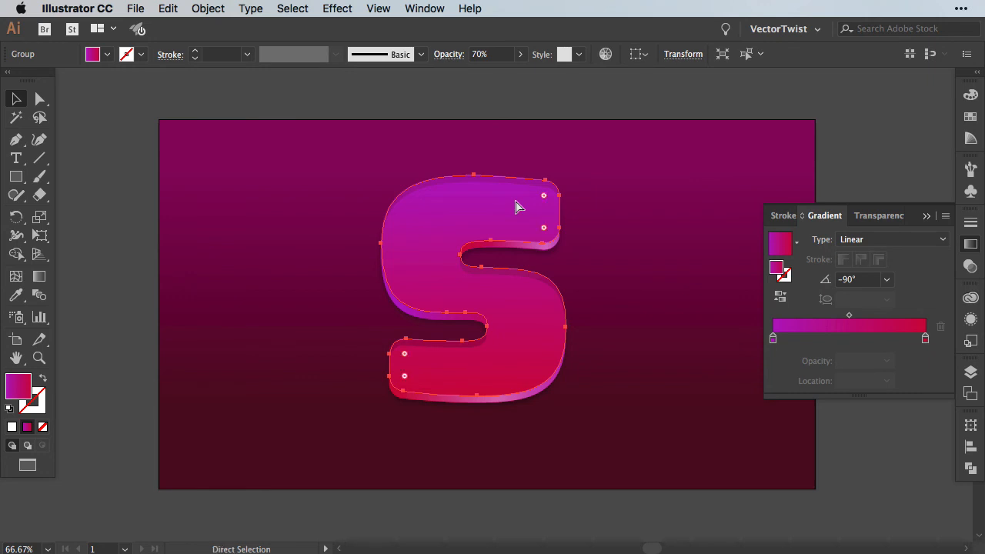
left_click_drag(516, 207, 289, 202)
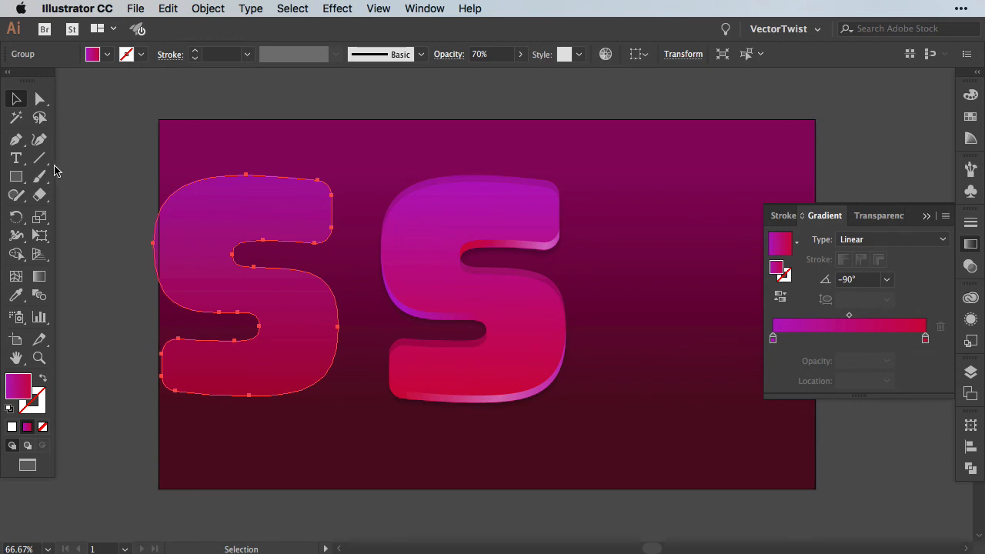
left_click_drag(40, 198, 93, 236)
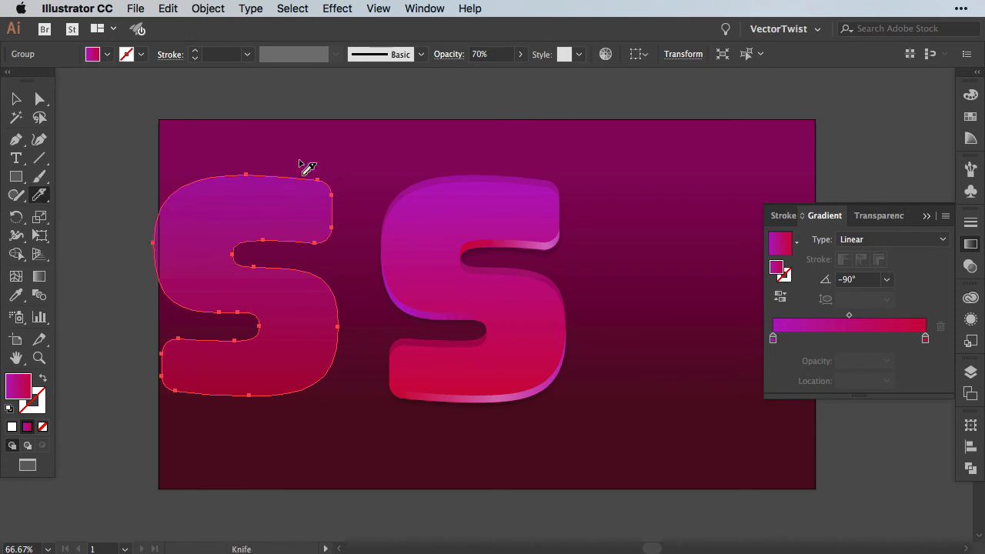
left_click_drag(299, 162, 300, 260)
mouse_move(200, 327)
left_mouse_down()
mouse_move(186, 439)
mouse_move(194, 408)
left_mouse_up()
Step: Apply the bottom sliver's translucent white gradient to the two cut end pieces of the duplicate S
key("a")
left_click(315, 217)
left_click(185, 394, "shift")
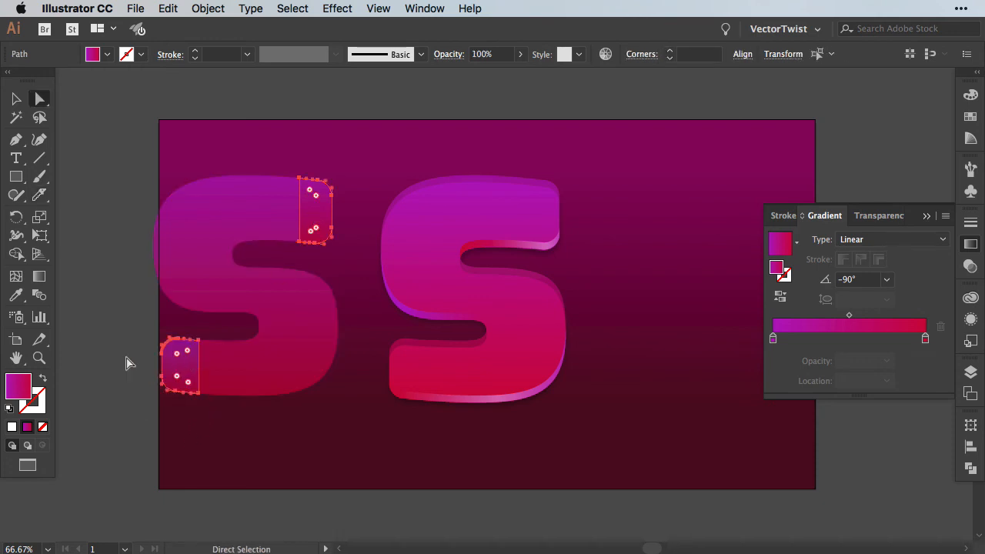
key("i")
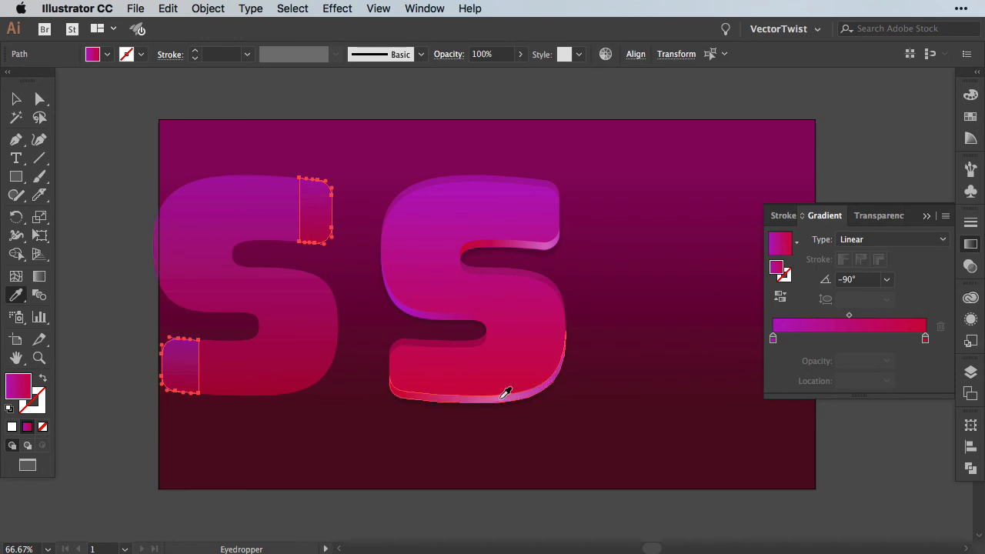
left_click(506, 393)
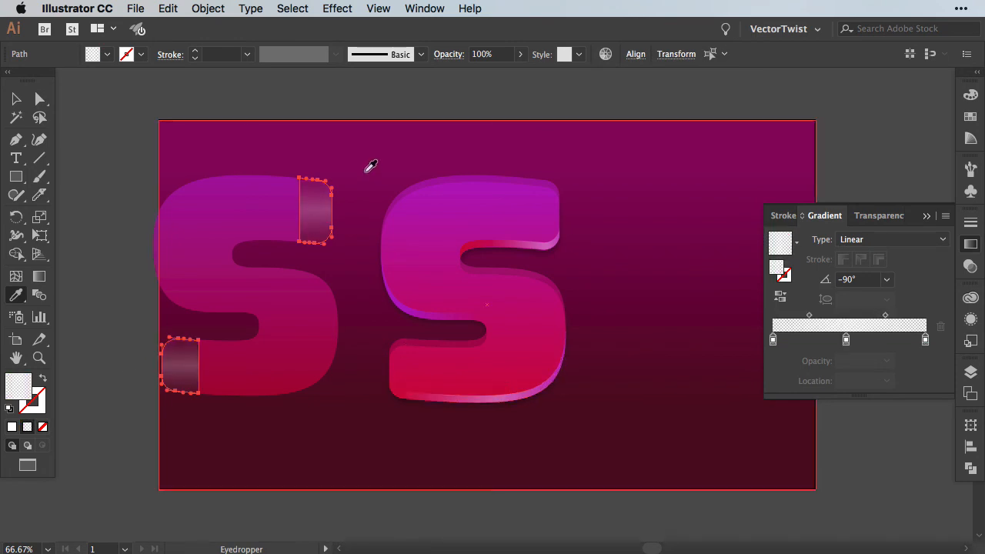
Step: Place the two highlighted end pieces over the matching ends of the original S
key("v")
left_click_drag(331, 210, 541, 223)
key("super+shift+a")
left_click(542, 223)
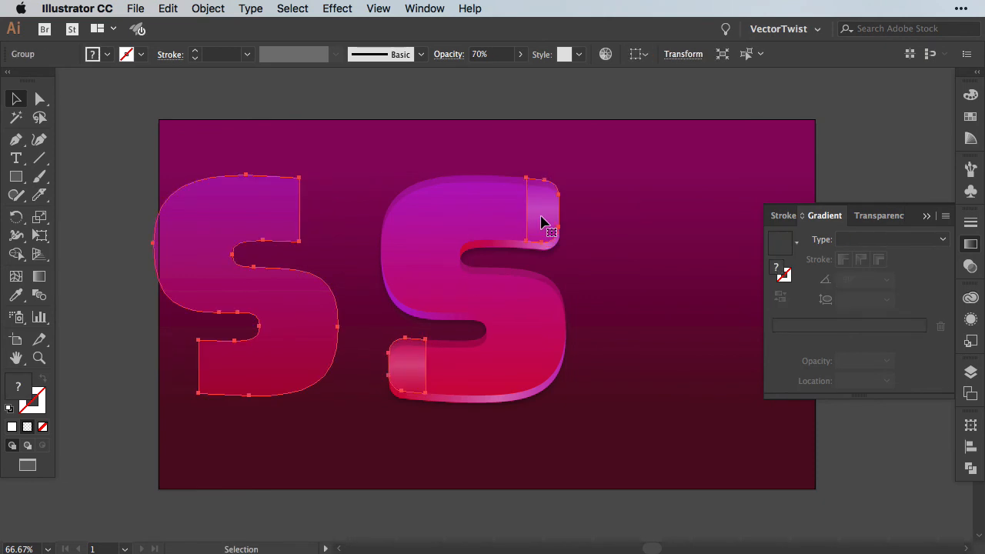
Step: Delete the leftover middle section of the sliced S copy
key("a")
key("super+shift+a")
left_click(251, 232)
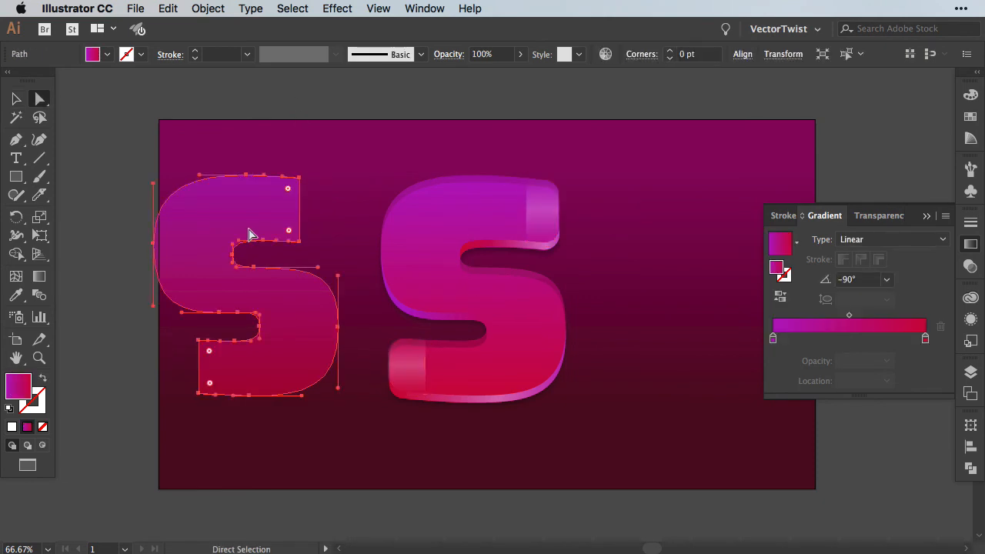
key("Delete")
Step: Redirect the upper end piece's highlight gradient so it runs nearly horizontally across the piece at -2.6°
left_click(544, 217)
key("g")
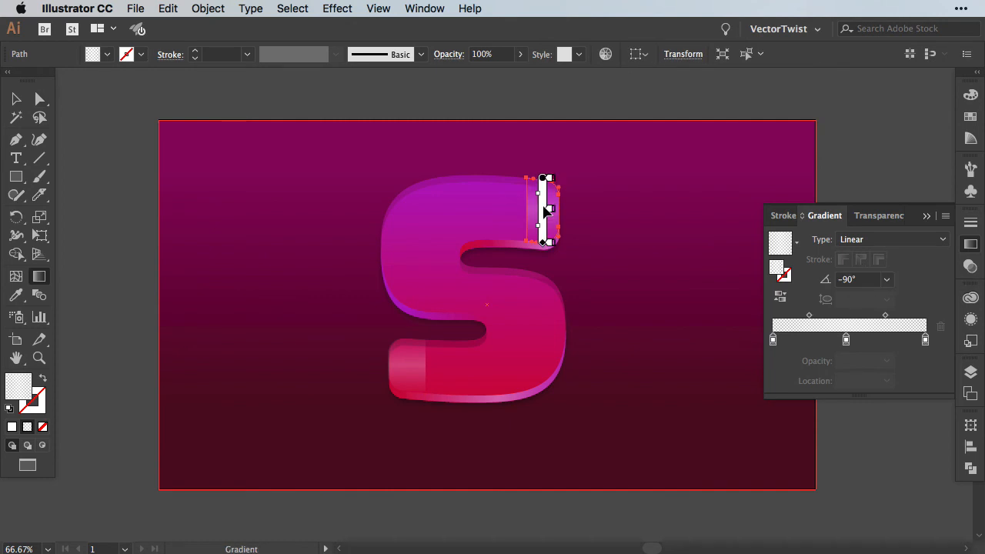
left_click_drag(511, 207, 581, 212)
left_click_drag(511, 217, 546, 220)
key("v")
left_click(582, 143)
Step: Move the middle stop of the upper end piece's gradient to about 59%
left_click(547, 202)
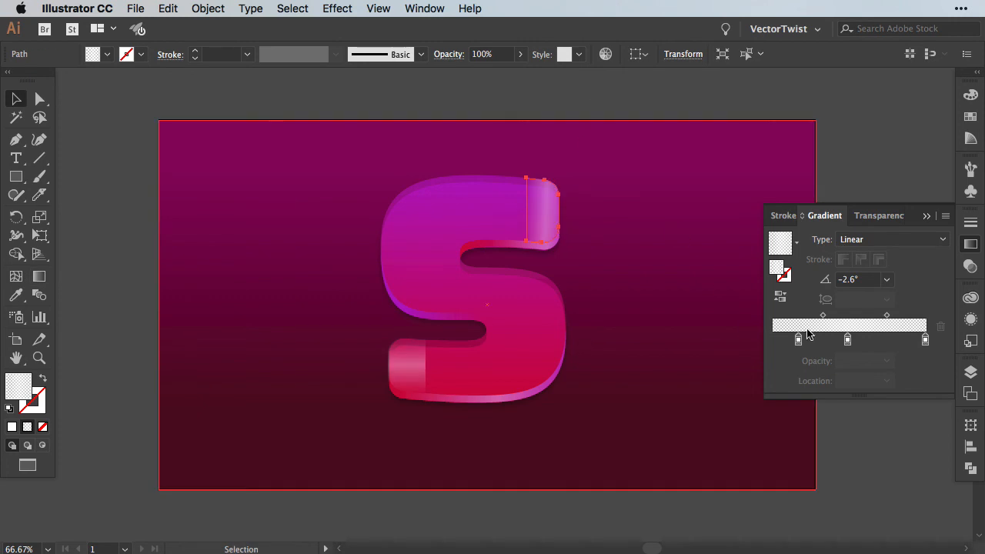
left_click_drag(847, 339, 863, 339)
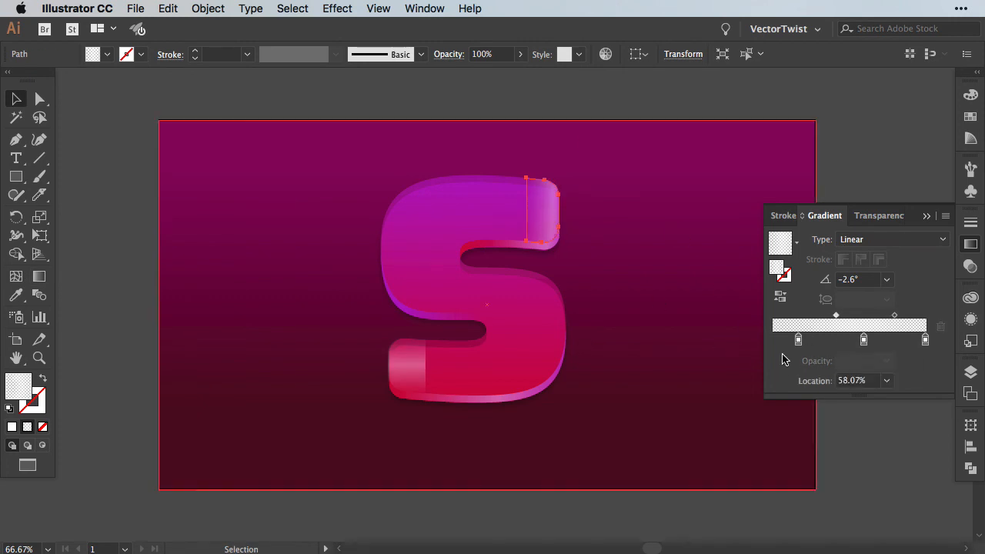
left_click(798, 339)
Step: Redirect the lower end piece's highlight gradient to 180° with its middle stop at 71.21%, and deselect the piece
left_click(407, 366)
key("g")
left_click_drag(438, 362, 389, 361)
key("v")
left_click(754, 95)
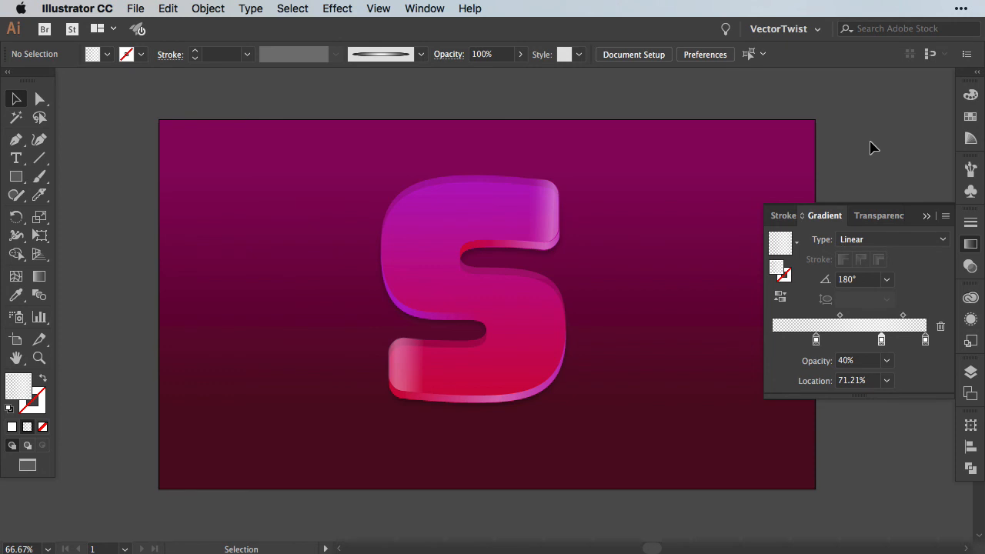
Step: Duplicate the S's translucent face to the letter's left and swap the copy's gradient fill to a 1 pt stroke without fill
left_click(459, 190)
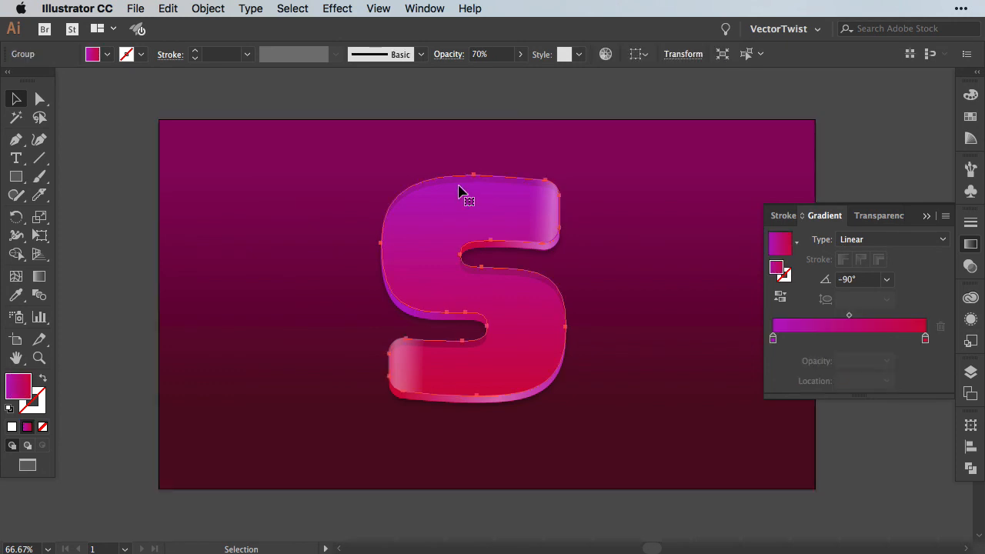
left_click_drag(520, 203, 317, 203)
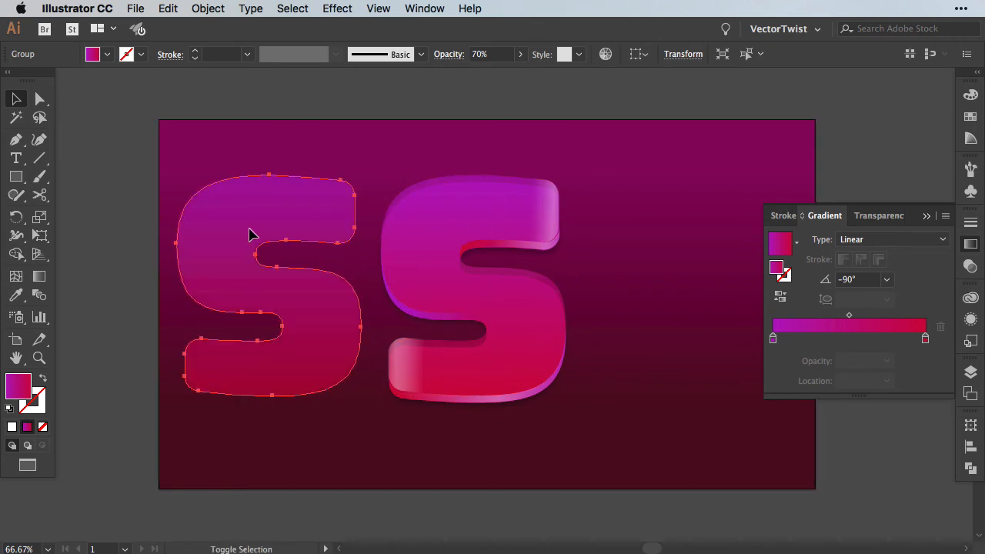
key("slash")
left_click(306, 94)
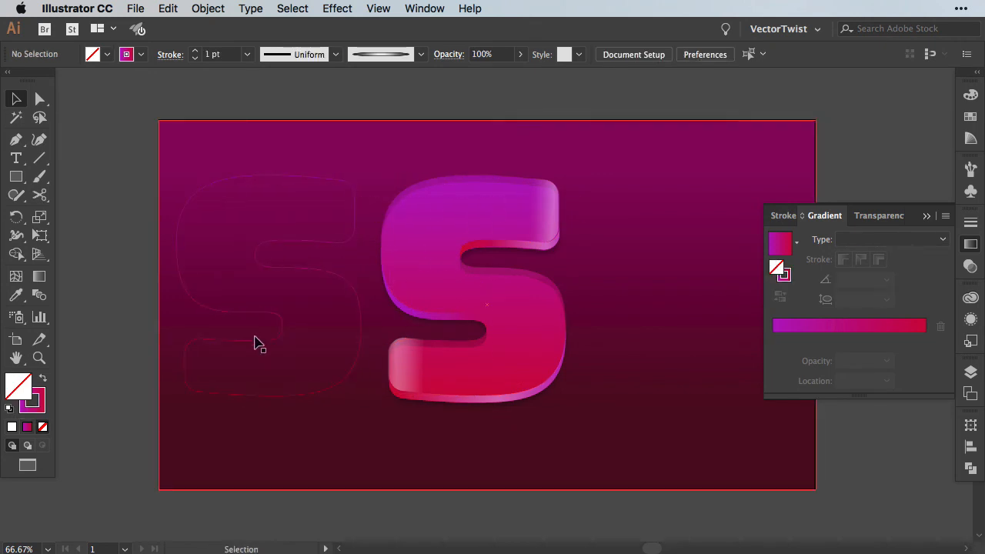
Step: Set the duplicated S outline's stroke color to white
left_click(335, 274)
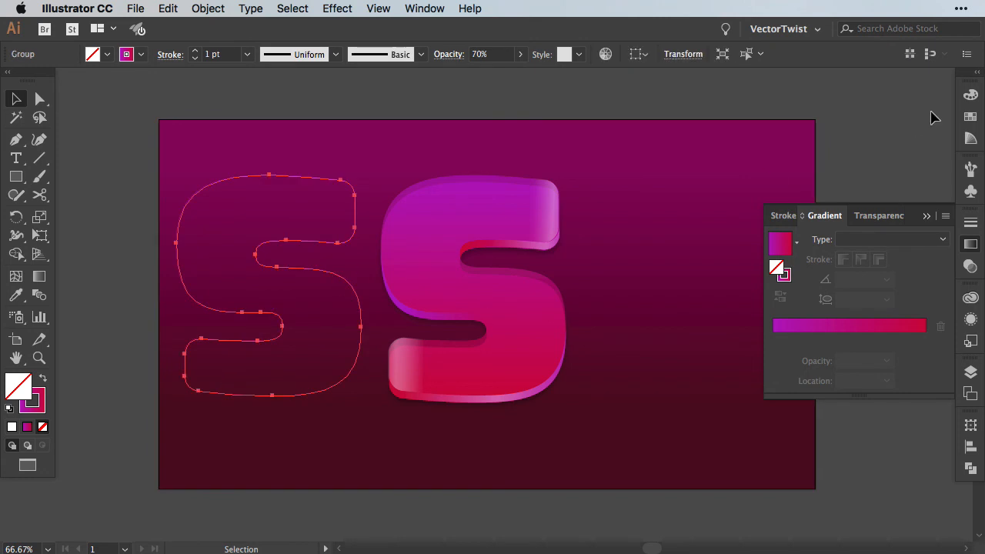
left_click(970, 115)
key("x")
left_click(801, 136)
Step: Try placing a copy of the white outline over the original S
left_click_drag(291, 177, 495, 182)
left_click(925, 392)
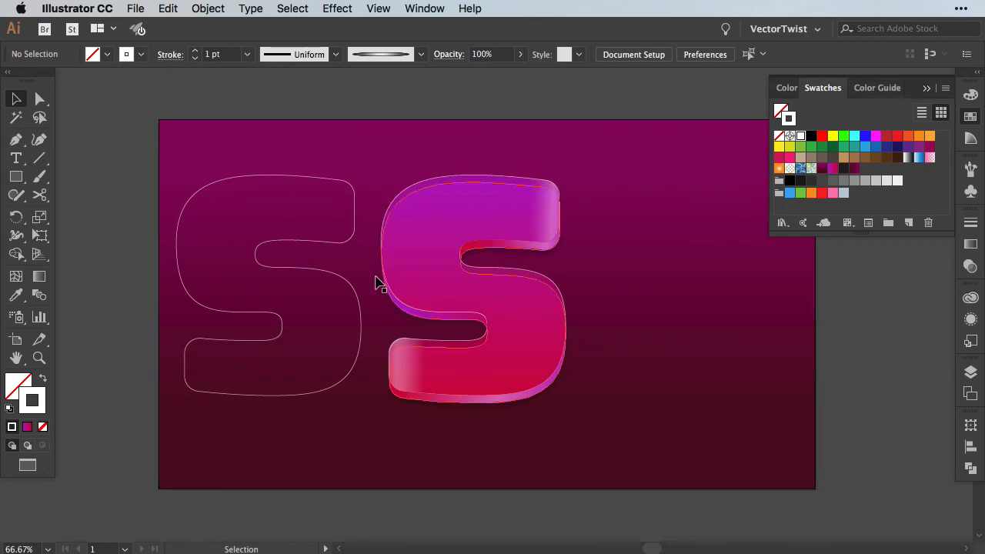
left_click(512, 166)
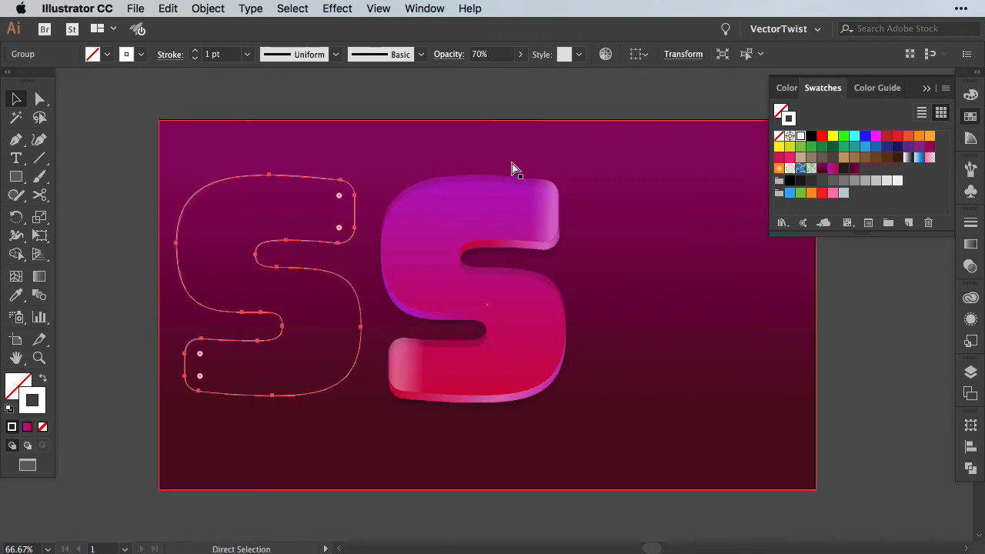
left_click(872, 313)
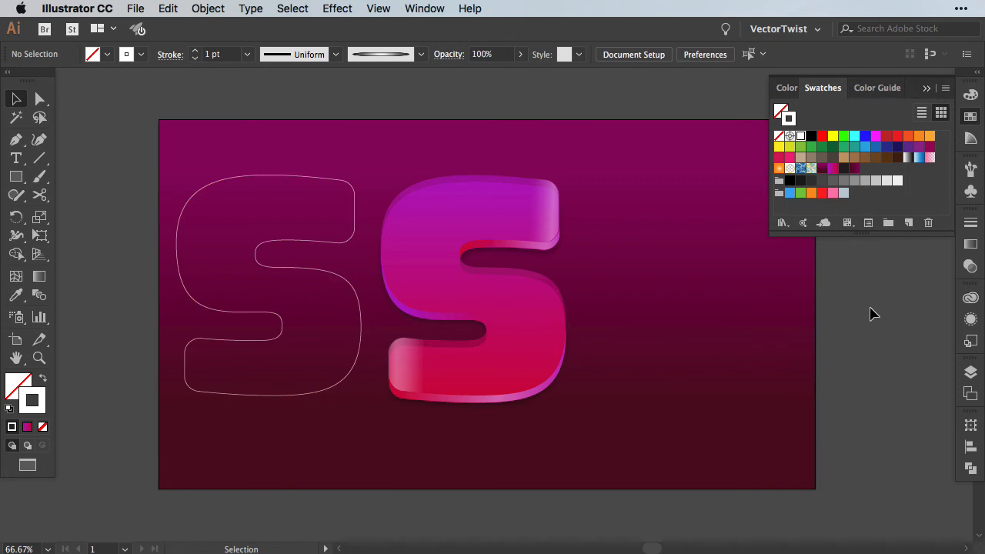
Step: Draw a black circle about 10.8 pt wide without a stroke in the empty background beside the S's lower curve
key("super+1")
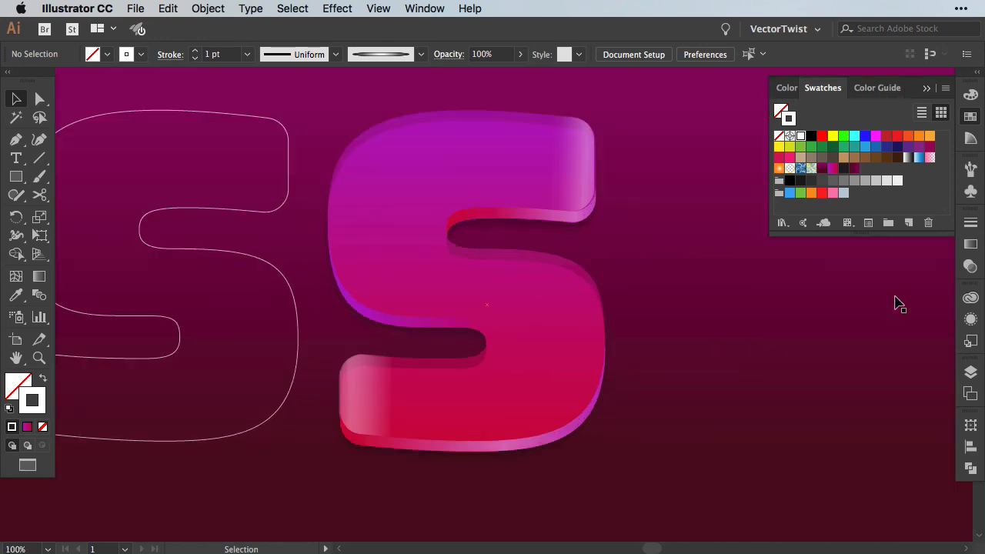
key("super+equal")
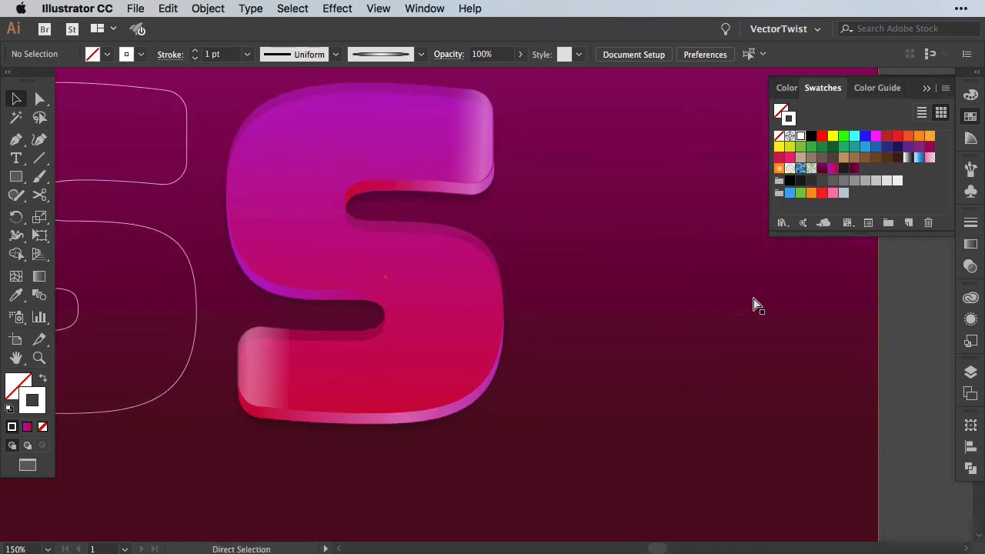
key("super+equal")
key("super+equal")
key("space")
left_click_drag(762, 404, 422, 188)
left_click_drag(17, 179, 92, 211)
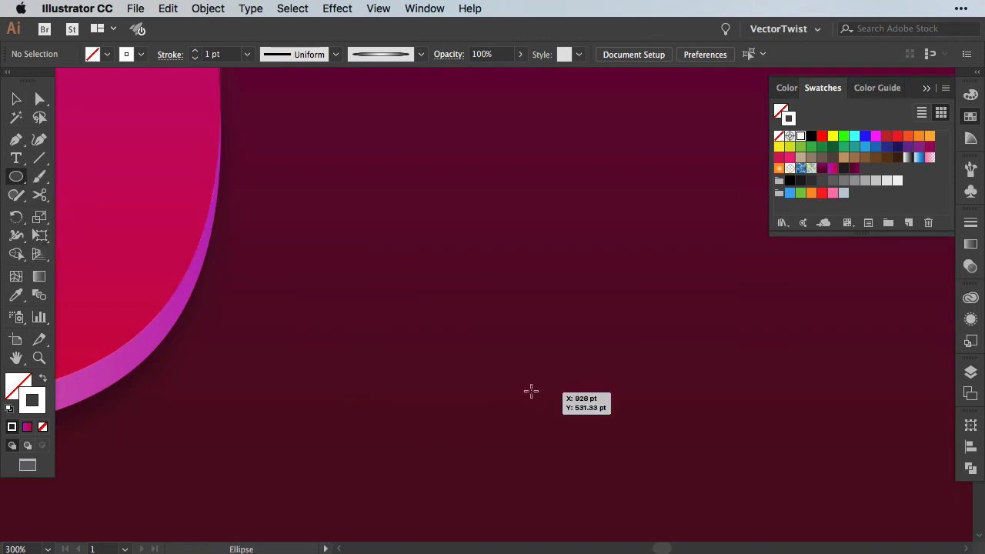
key("shift+x")
left_click(810, 136)
left_click_drag(424, 363, 440, 378)
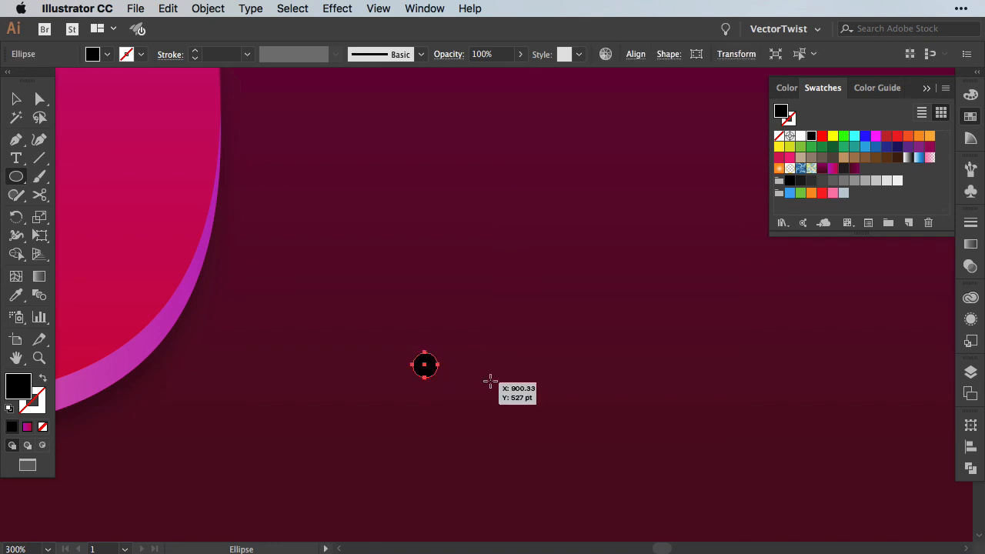
Step: Duplicate the black circle in front of itself, scale the copy down around its center and fill it with white
key("super+equal")
key("v")
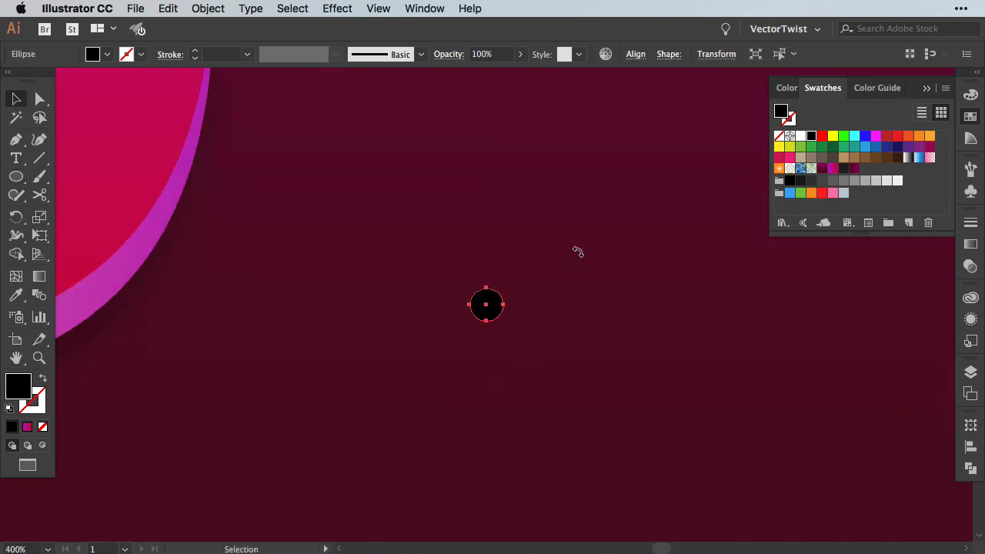
key("e")
left_click_drag(500, 284, 497, 293)
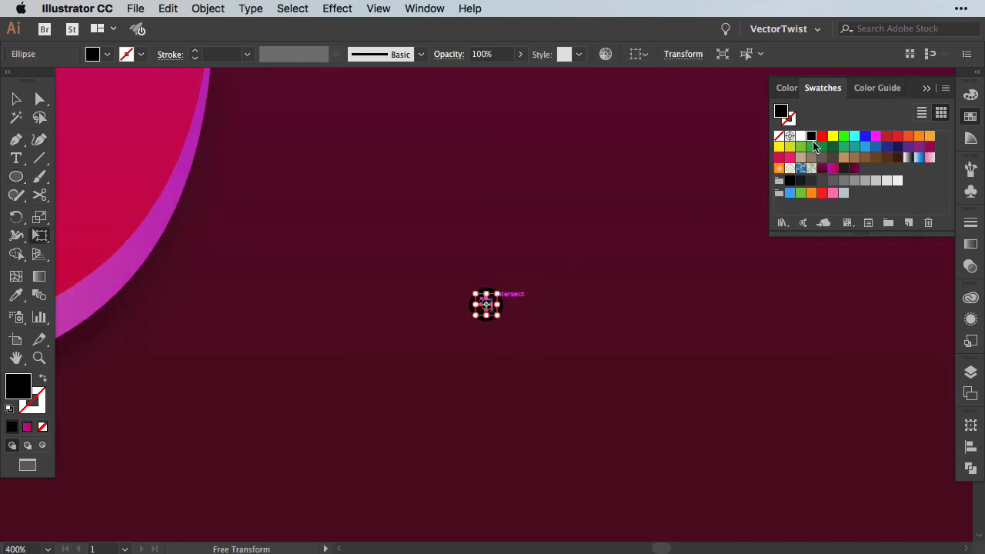
left_click(801, 137)
Step: Blend the small white circle with the larger black circle and deselect the blend
key("v")
left_click(496, 299, "shift")
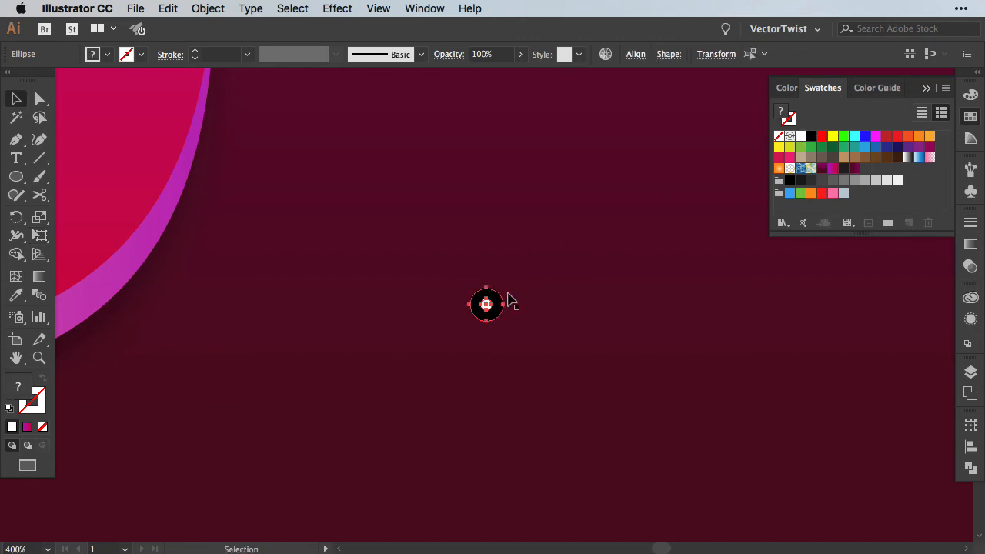
key("w")
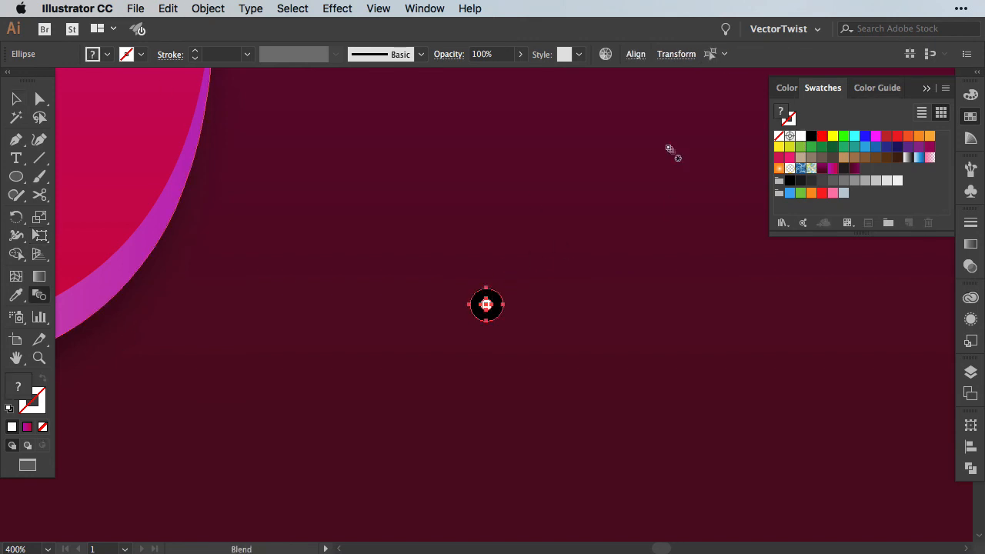
left_click(223, 9)
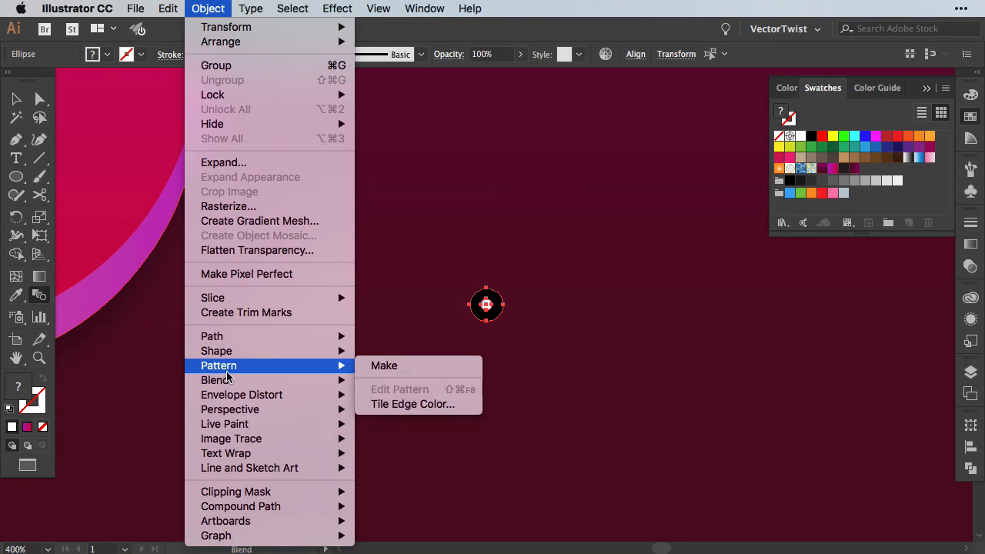
mouse_move(229, 377)
left_click(493, 382)
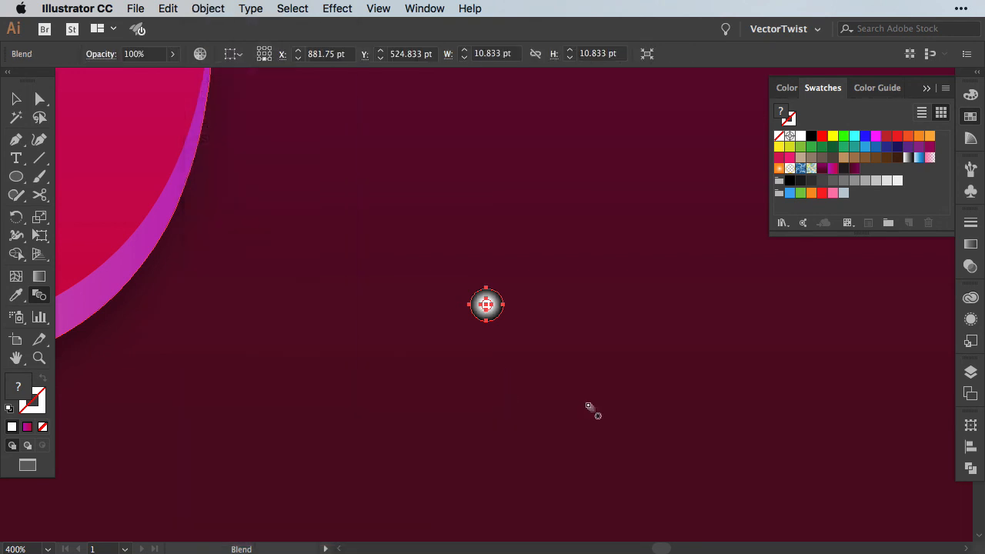
key("v")
left_click(589, 408)
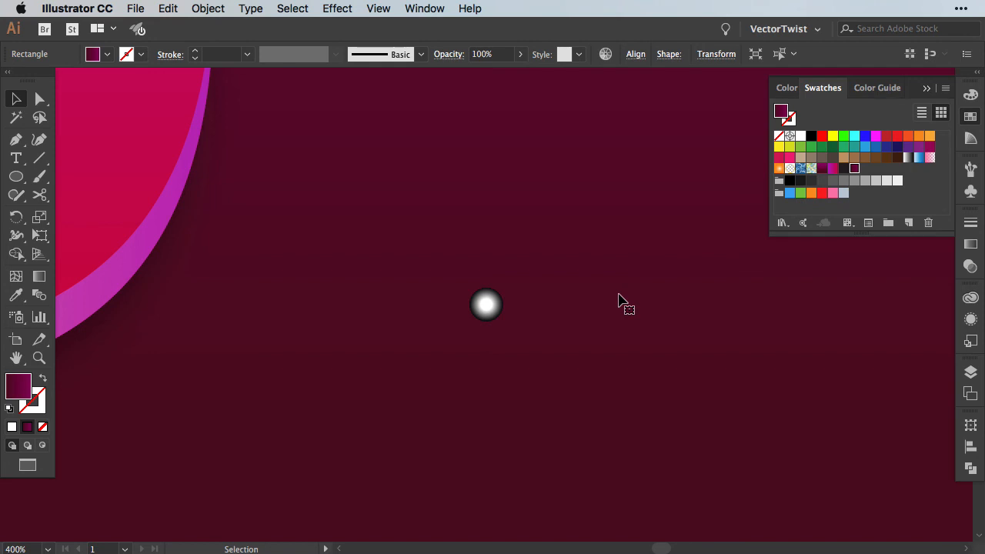
Step: Set the blending mode of the blended black-and-white circle to Color Dodge
left_click(485, 306)
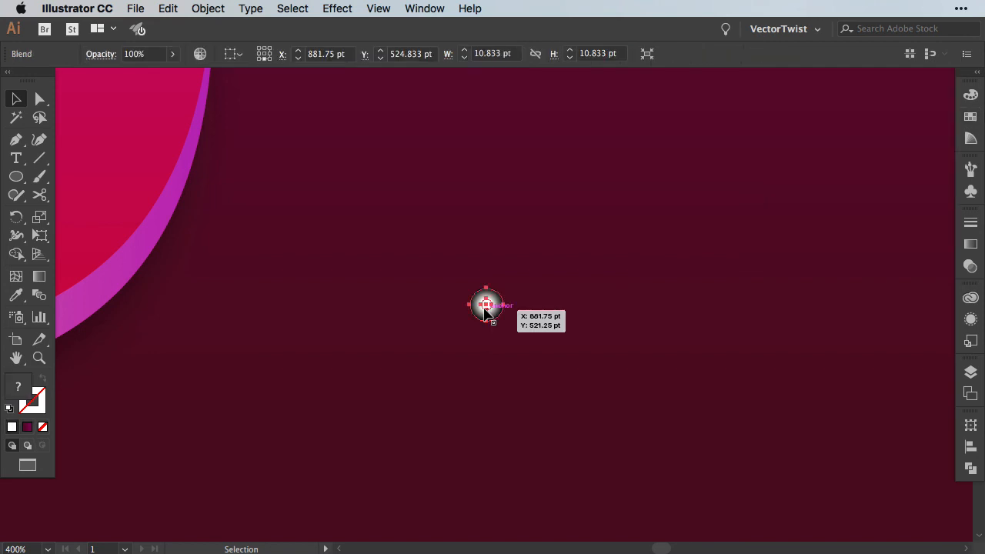
left_click(969, 266)
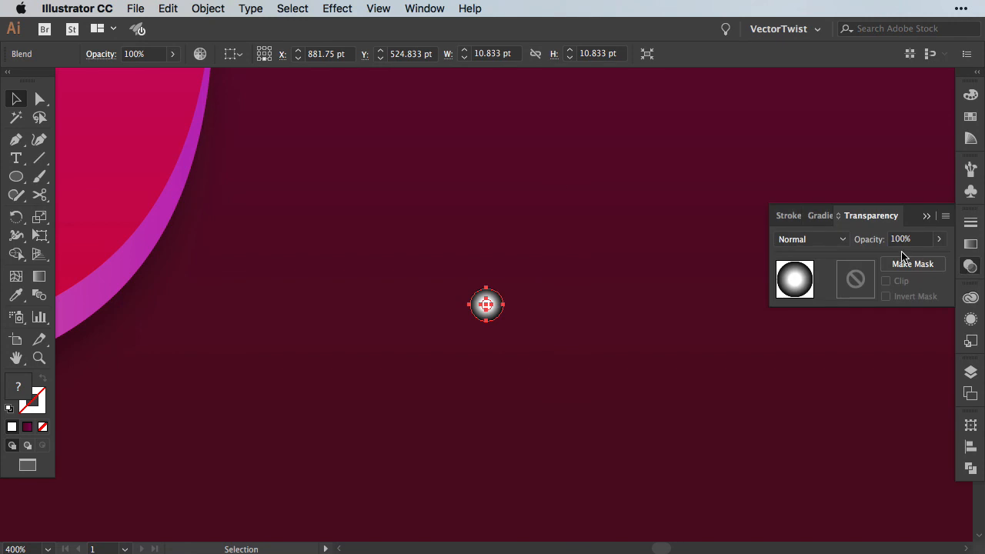
left_click(789, 244)
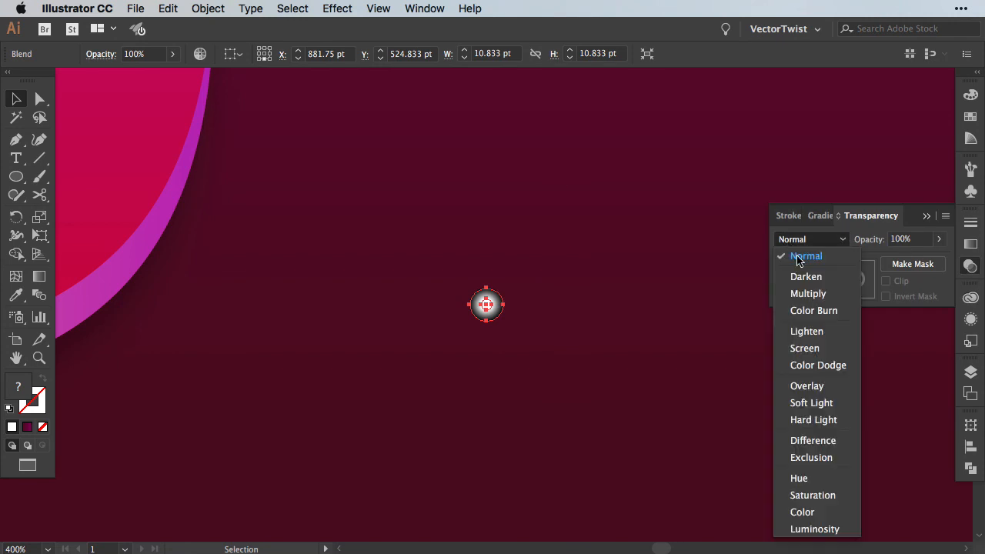
left_click(804, 369)
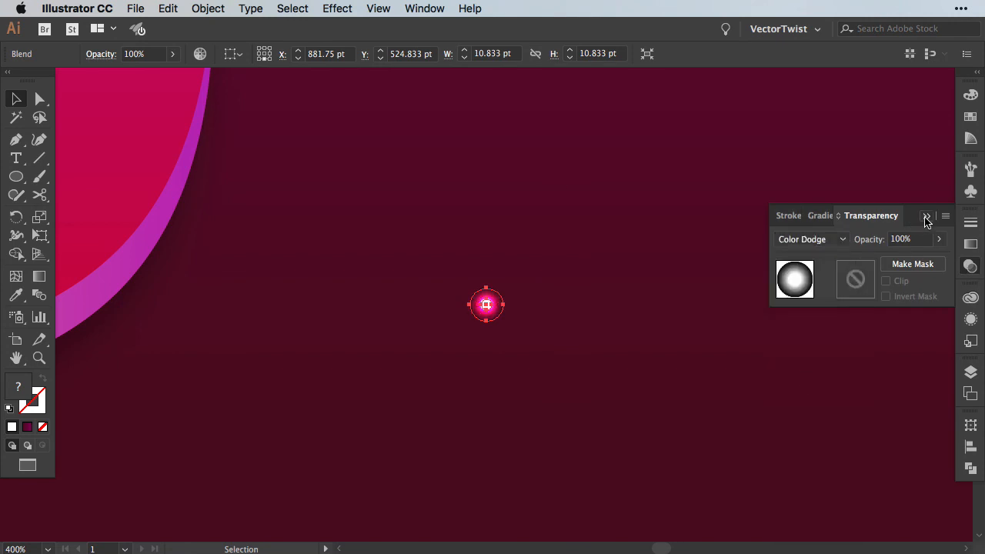
Step: Save the blended circle as a new art brush named "shine" and delete the circle from the artboard
left_click(970, 169)
mouse_move(500, 318)
left_mouse_down()
mouse_move(508, 308)
mouse_move(820, 356)
left_mouse_up()
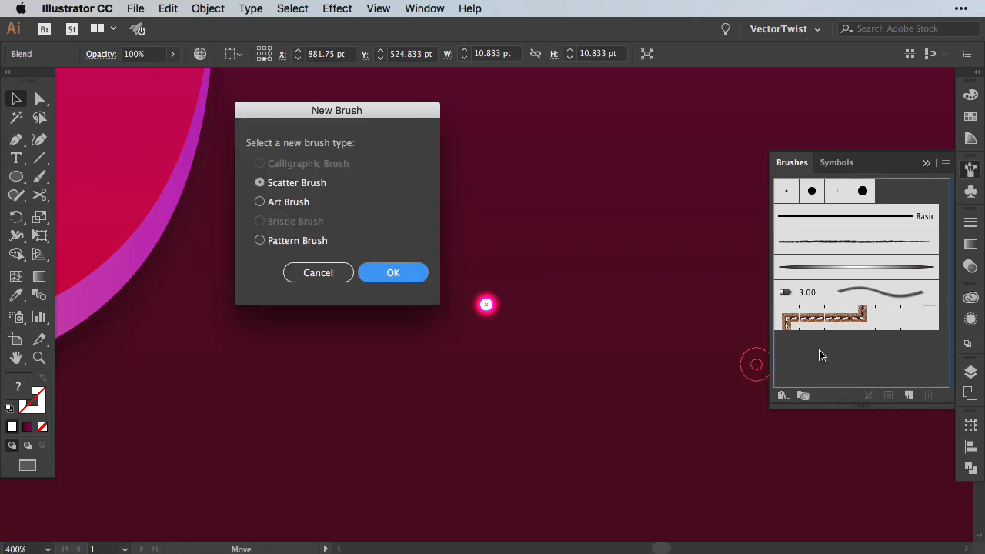
left_click(259, 202)
left_click(390, 272)
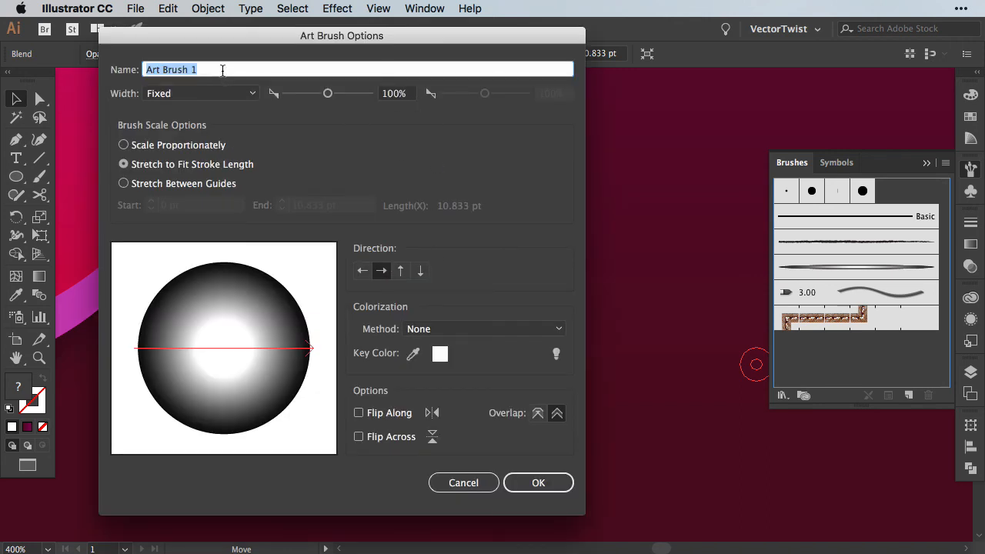
type("shine")
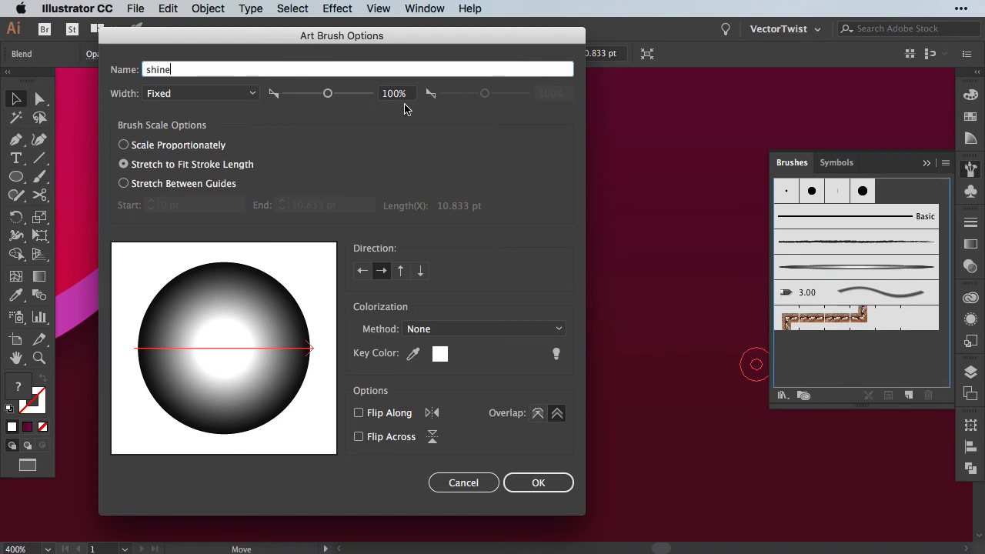
left_click(537, 483)
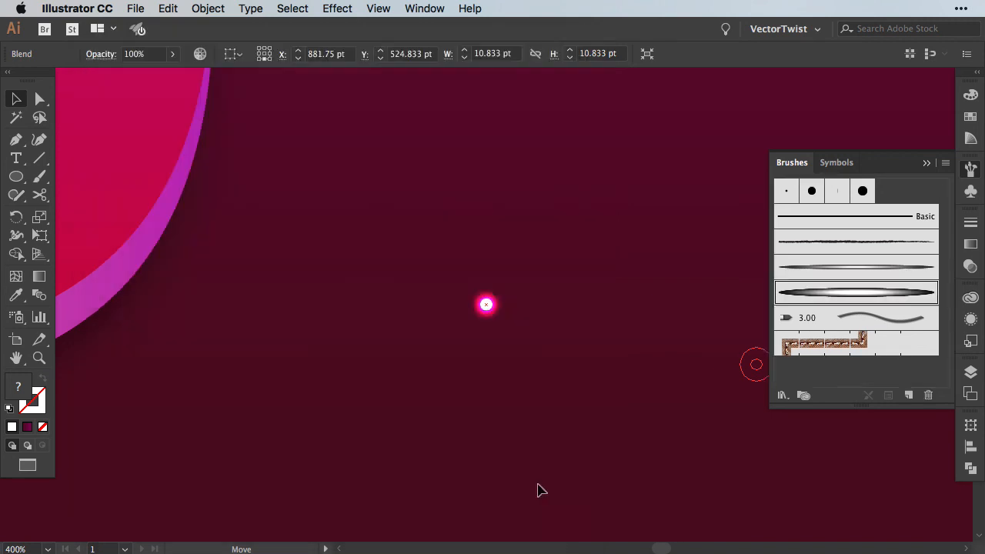
left_click(492, 316)
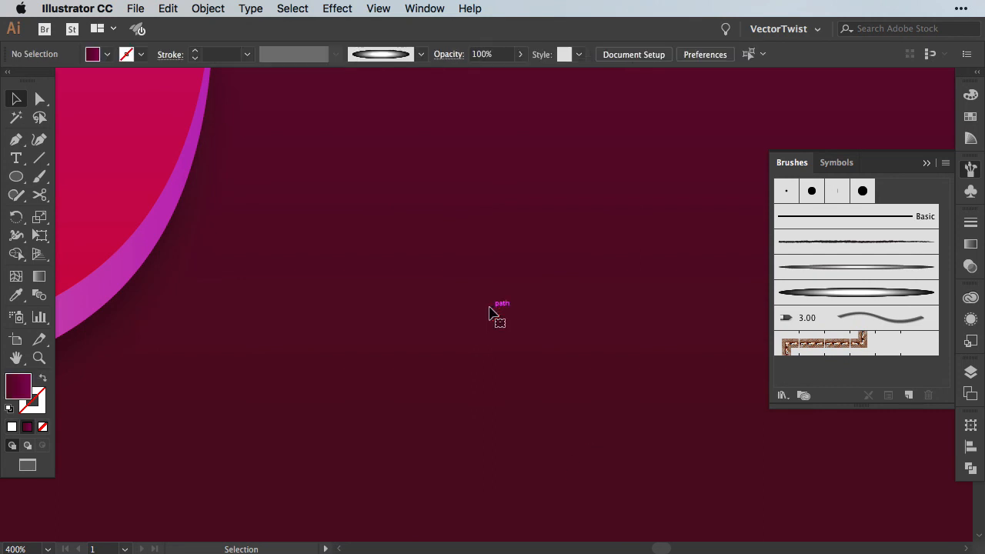
Step: Apply the shine brush to the white S outline beside the original letter and deselect it
scroll(489, 314, "down", 6)
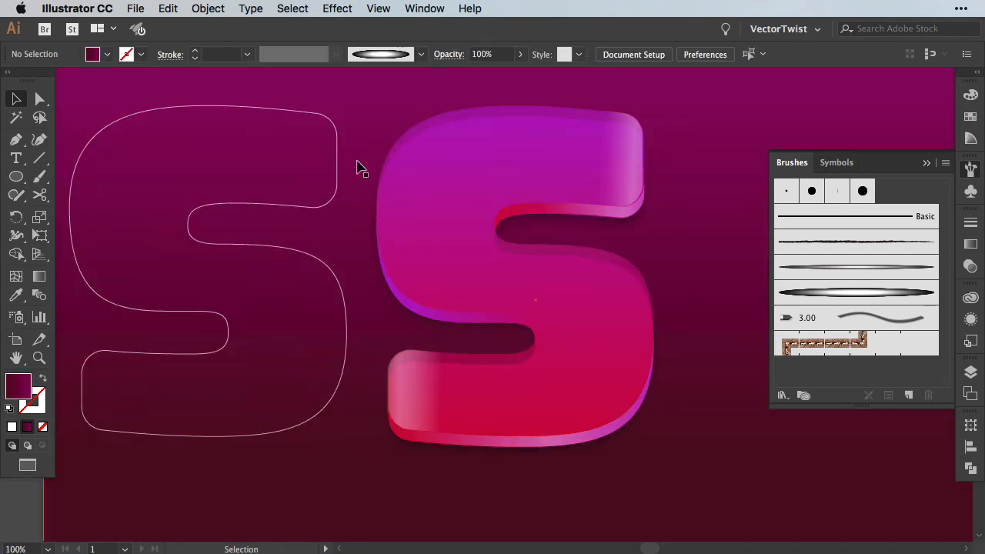
left_click(313, 117)
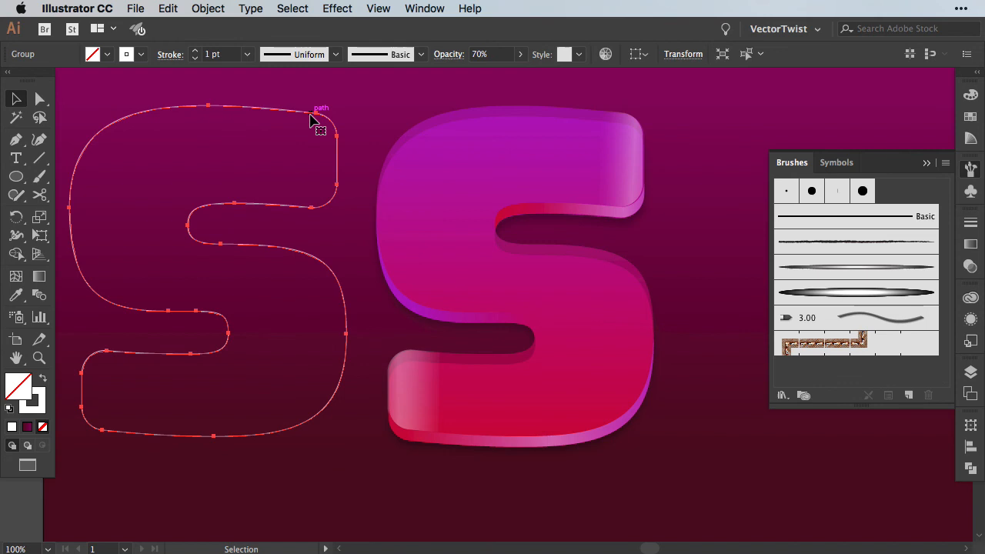
left_click(857, 297)
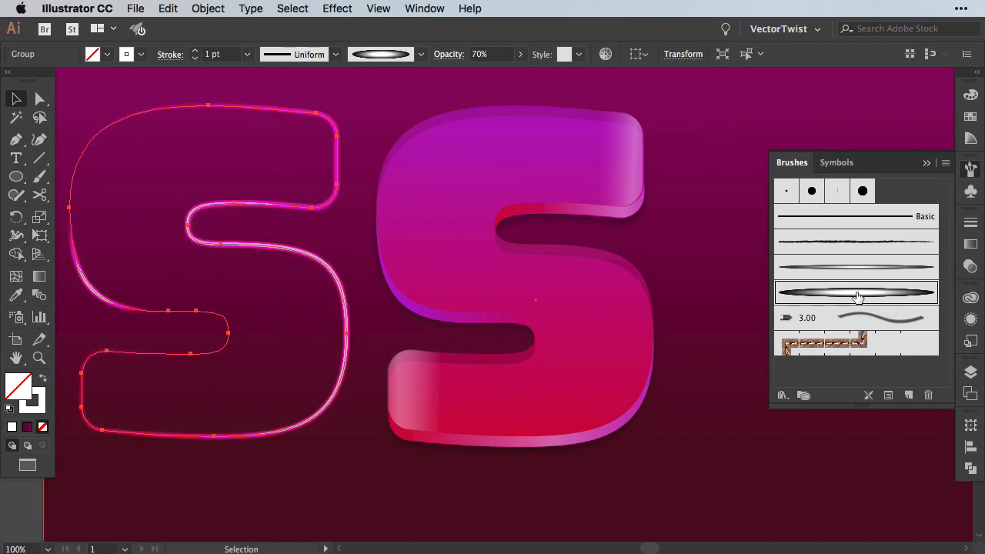
left_click(700, 224)
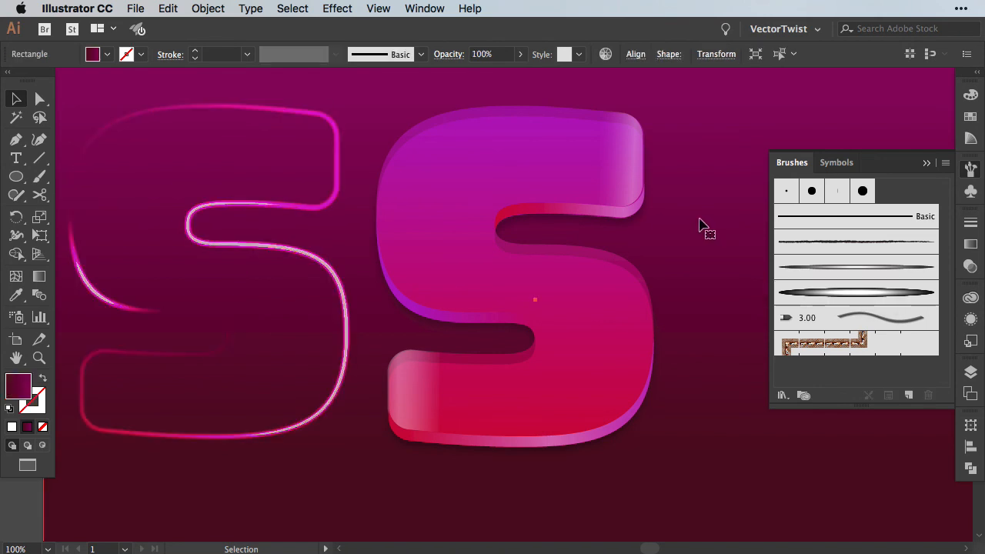
Step: Set the brushed outline's stroke weight to 0.25 pt and place the outline over the original S
left_click(274, 251)
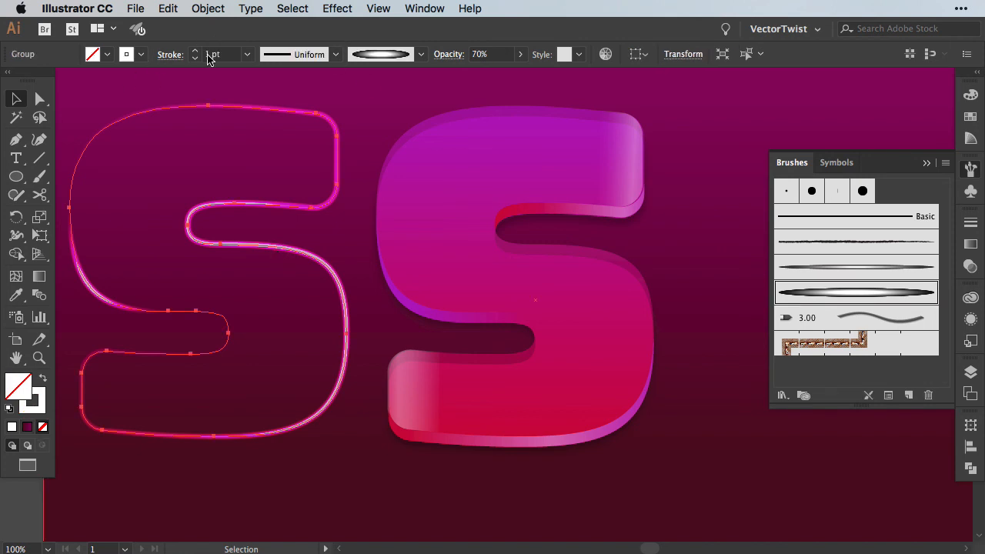
left_click(247, 54)
left_click(255, 72)
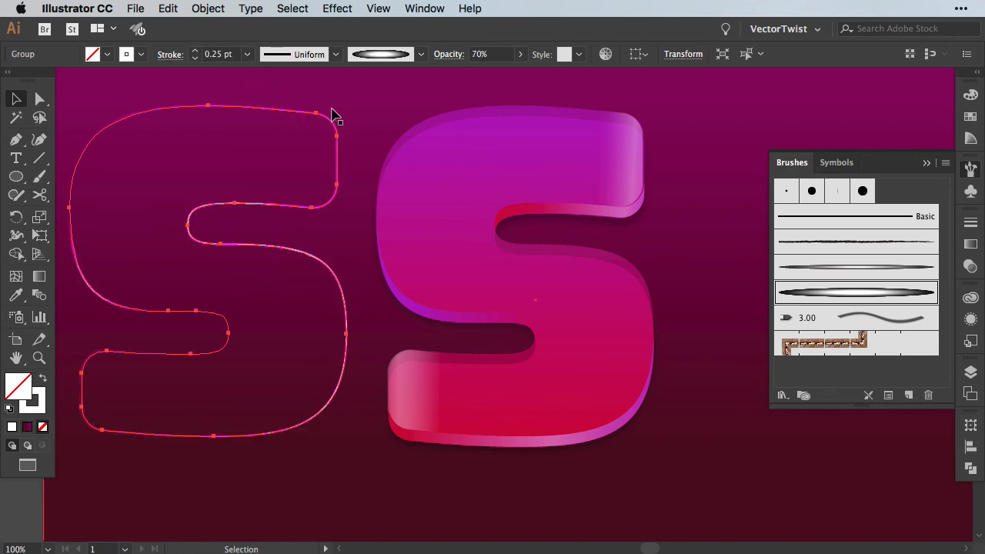
left_click(374, 121)
left_click(246, 206)
left_click_drag(245, 206, 553, 206)
Step: Change the blending mode of the brushed outline and set its opacity to 100%
left_click(448, 54)
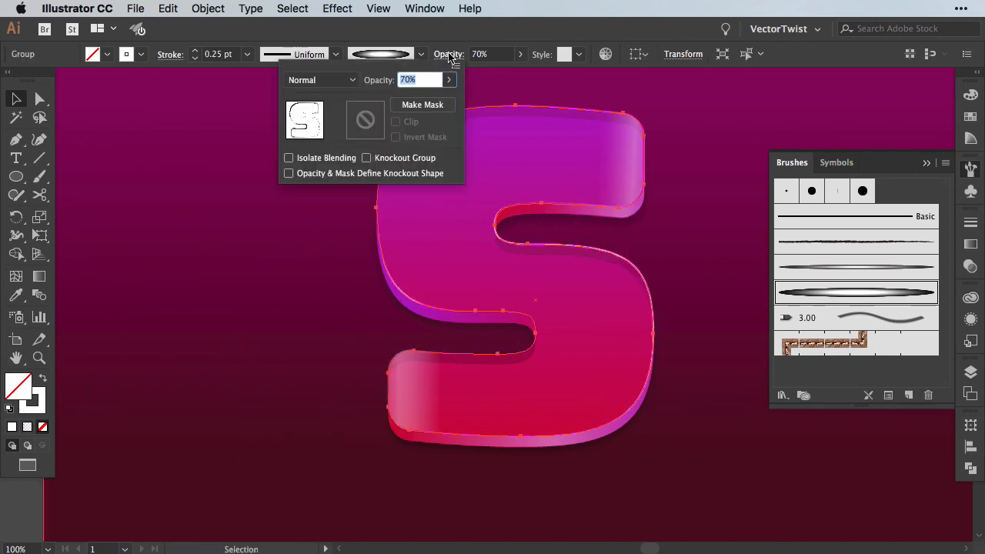
left_click(343, 79)
left_click(323, 228)
left_click(228, 302)
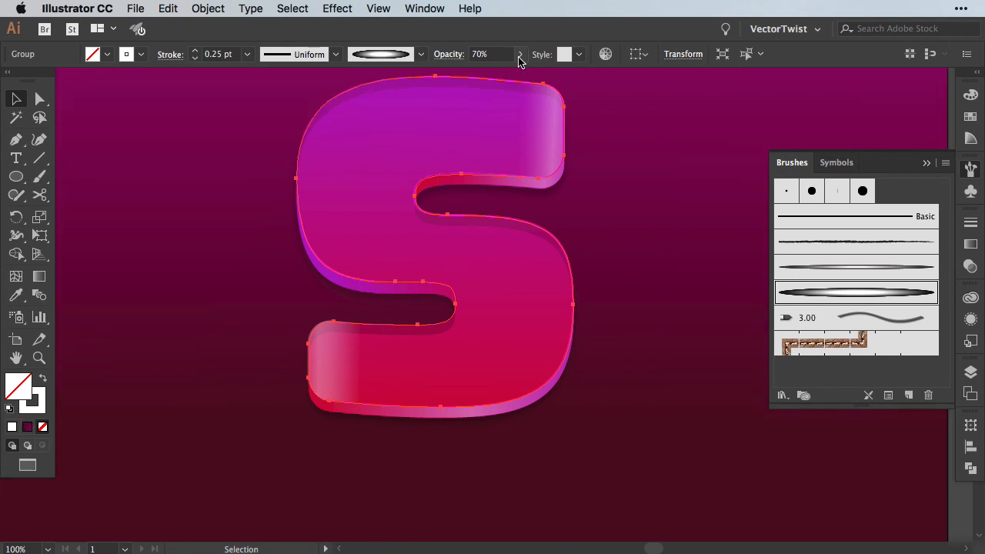
left_click(520, 54)
left_click_drag(497, 73, 554, 80)
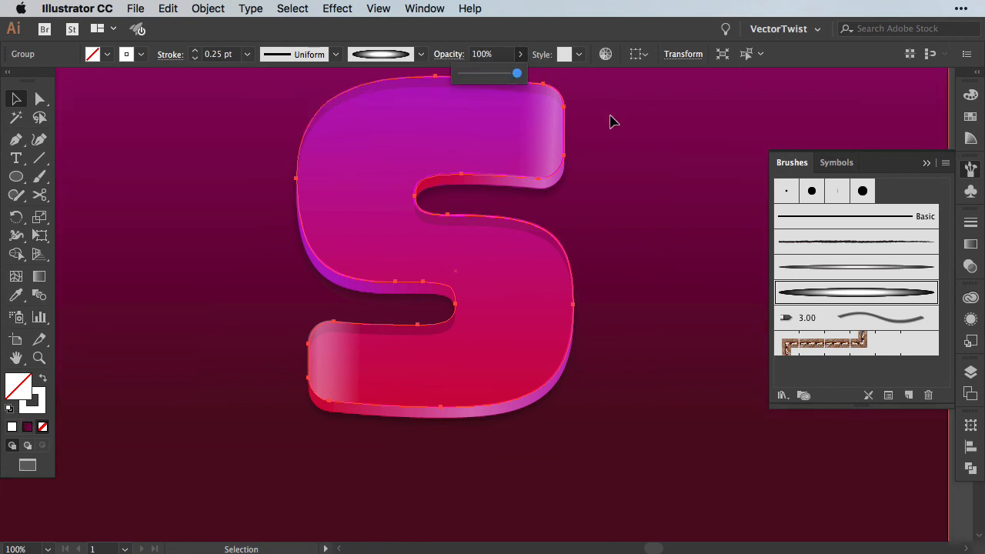
left_click(646, 209)
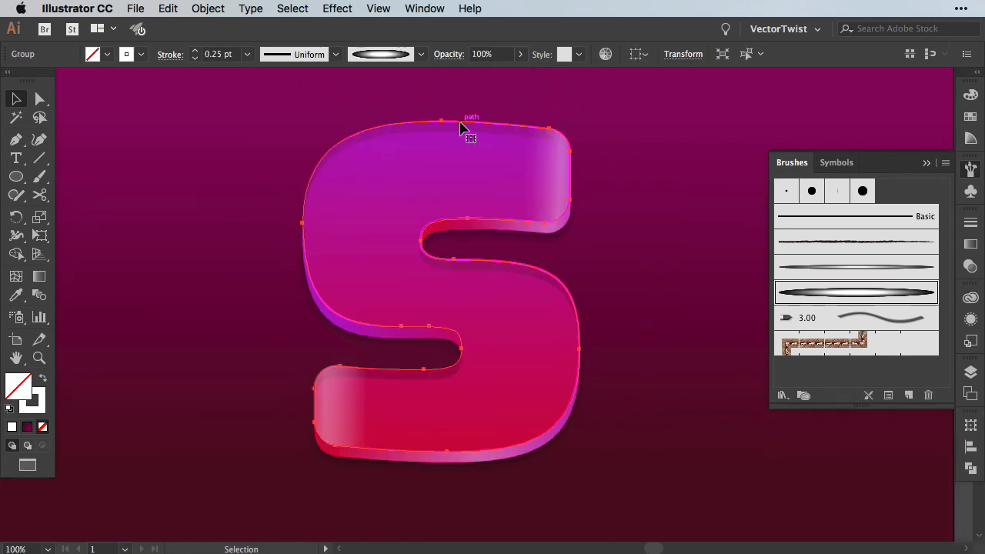
Step: Move the brushed outline off the S and cut it open with the Scissors tool at its outer edge and inner curve
left_click_drag(446, 127, 153, 127)
left_click_drag(363, 248, 512, 259)
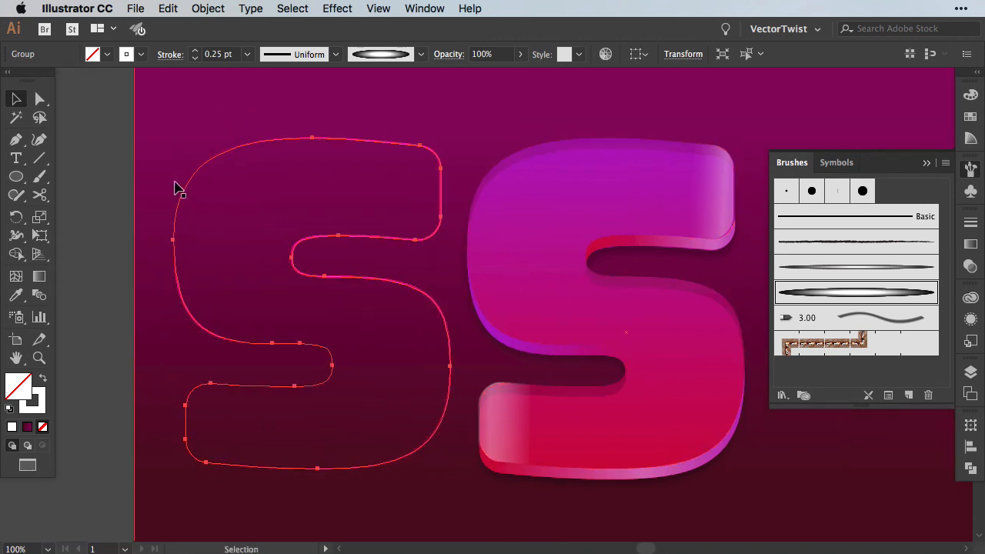
left_click(40, 195)
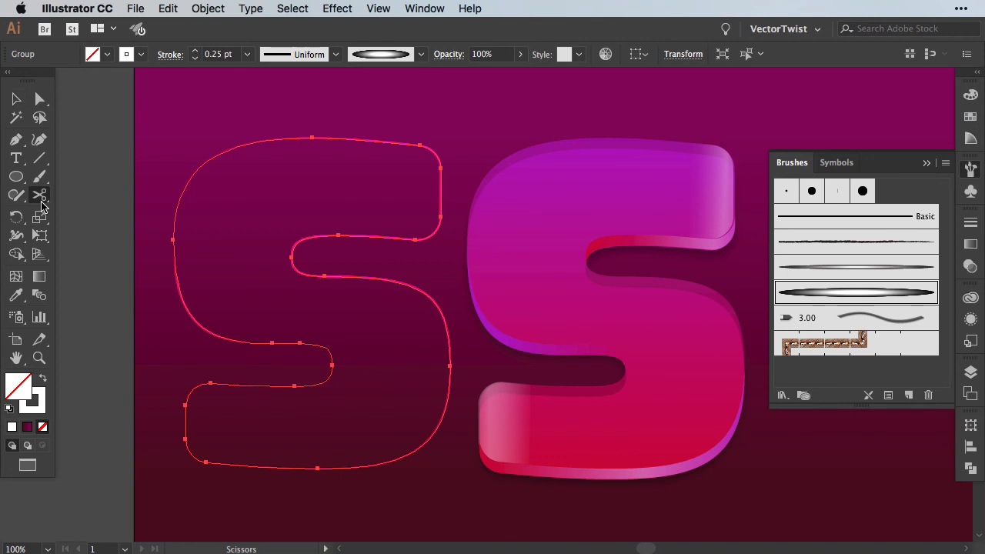
left_click(174, 245)
left_click(331, 366)
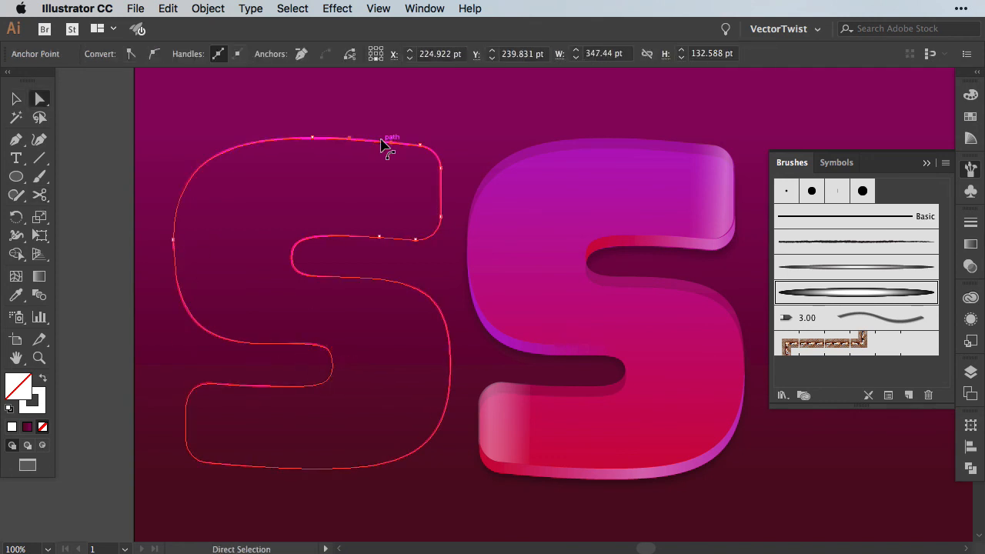
Step: Delete the upper segment of the cut outline and place the remaining pieces back over the original S
key("Delete")
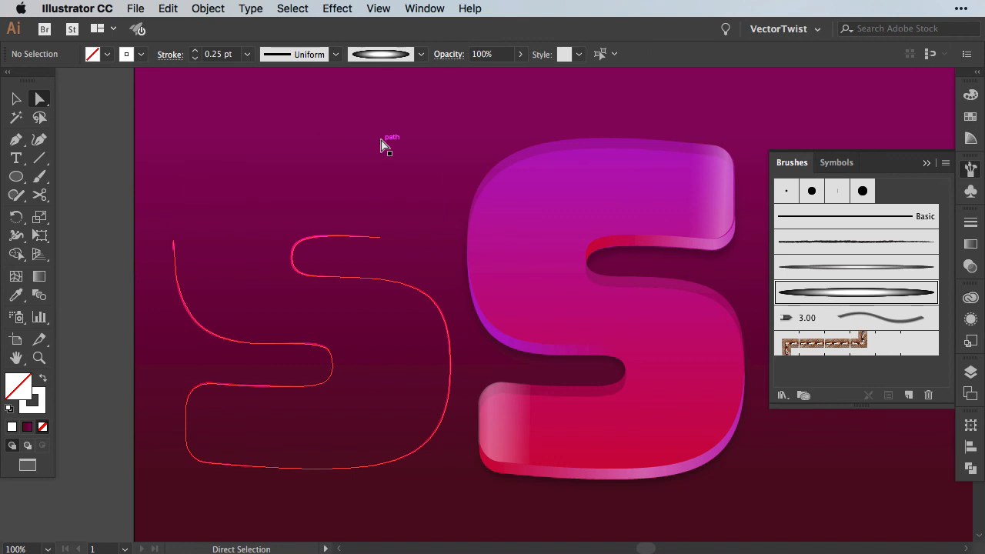
mouse_move(329, 236)
left_mouse_down()
mouse_move(644, 229)
mouse_move(621, 236)
left_mouse_up()
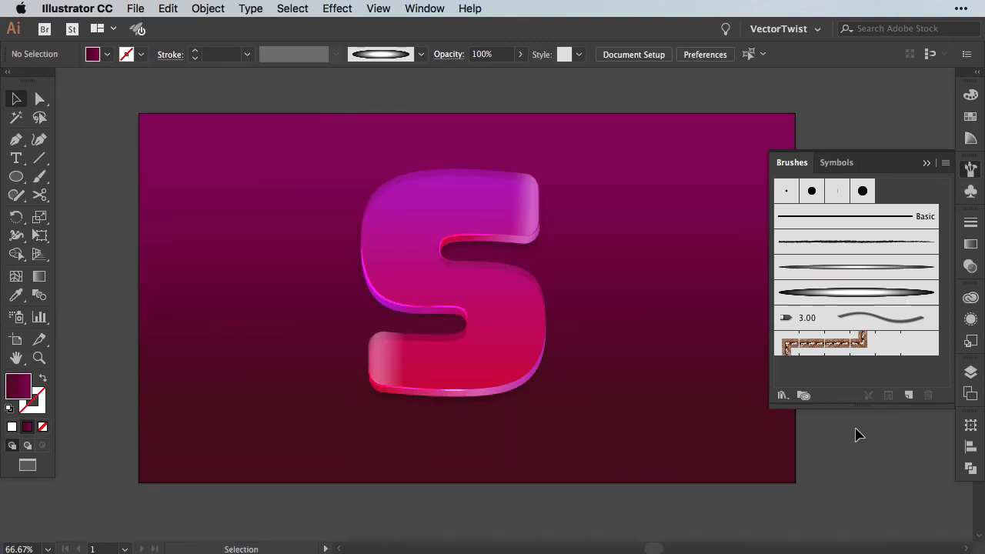